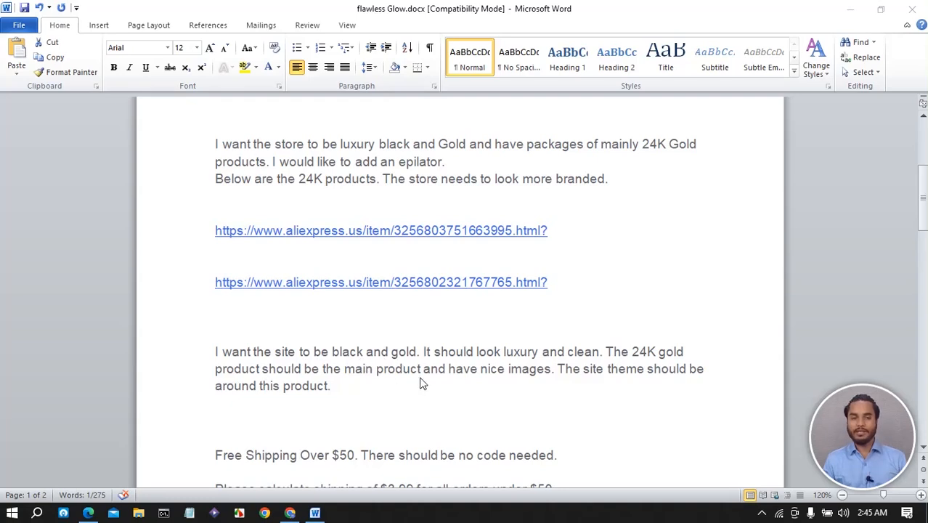
Switch to the browser and examine the bleame.com homepage, comparing its announcement bar with the one on the My Store homepage.
click(291, 512)
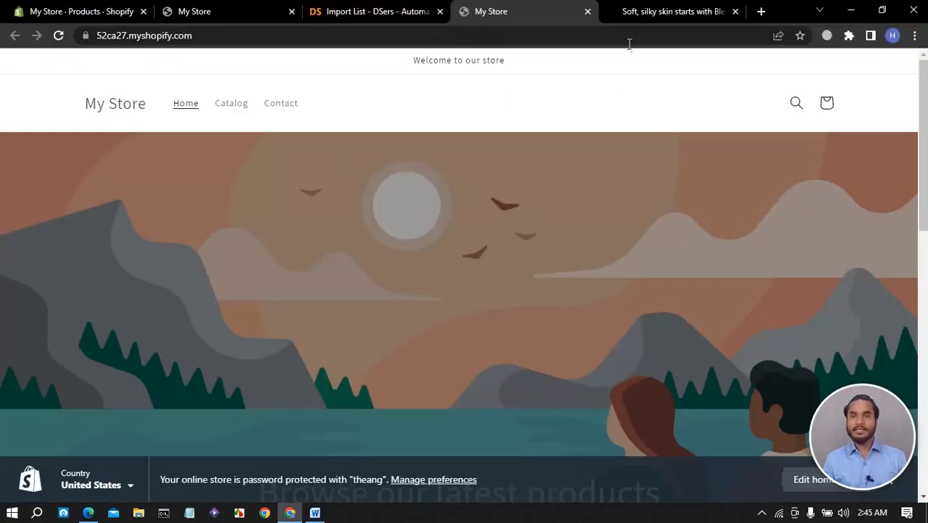
click(644, 13)
scroll(248, 291, down, 10)
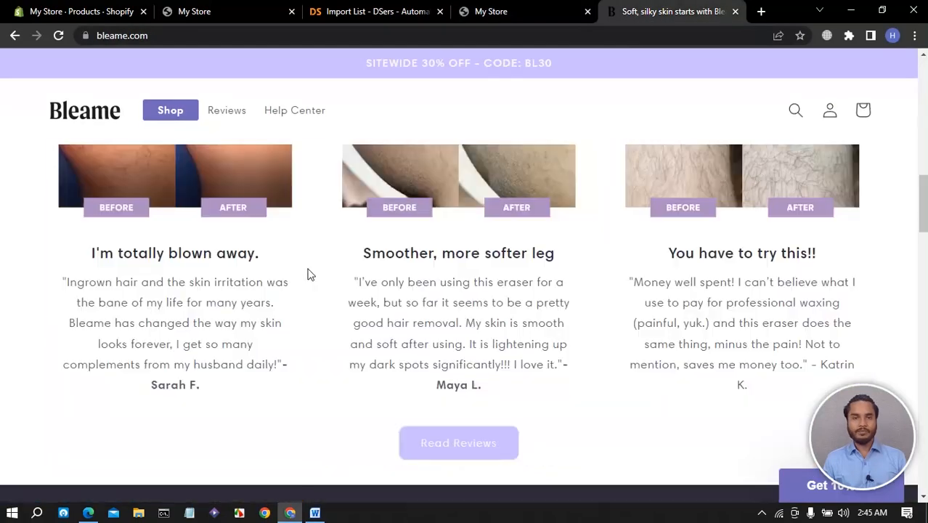
scroll(523, 298, down, 10)
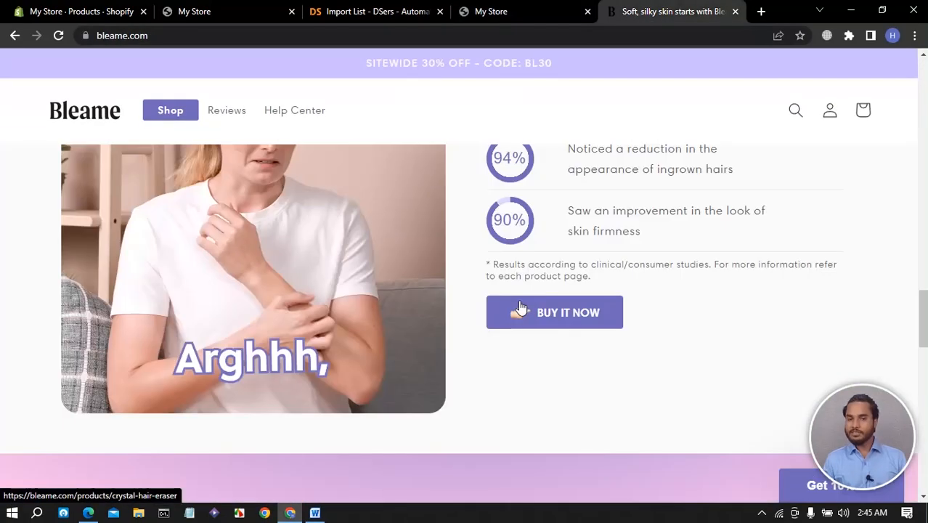
scroll(246, 352, down, 10)
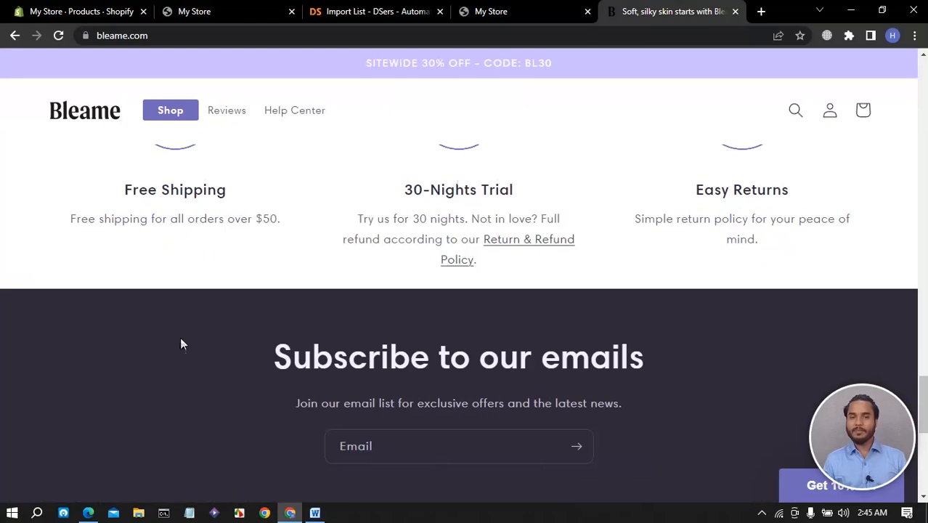
scroll(368, 333, up, 20)
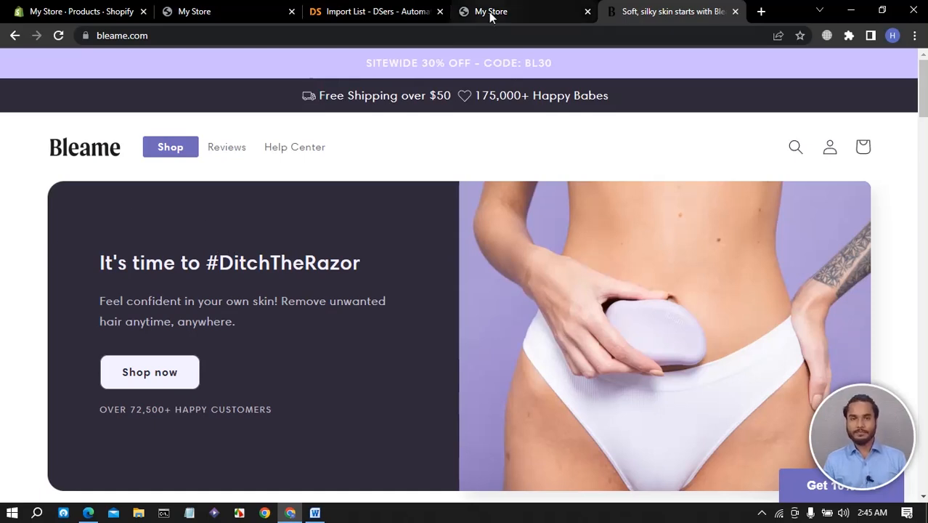
click(512, 13)
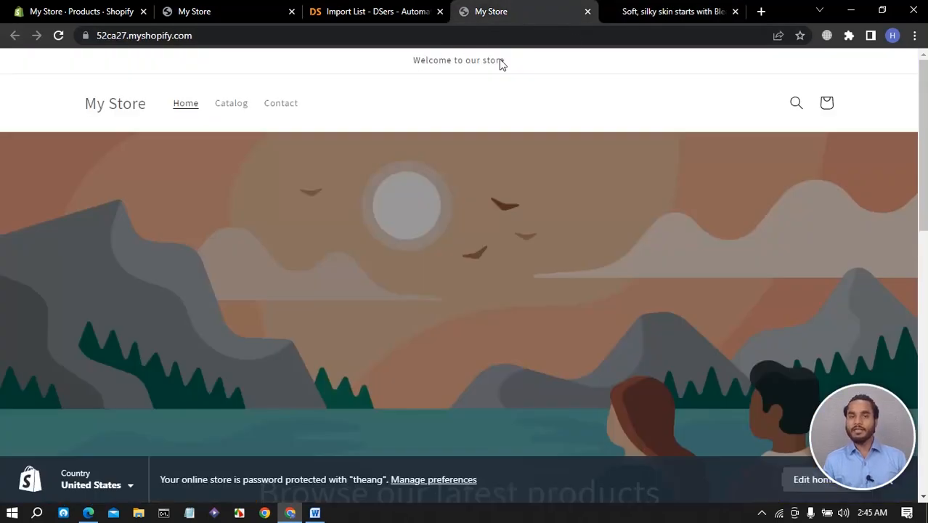
click(617, 13)
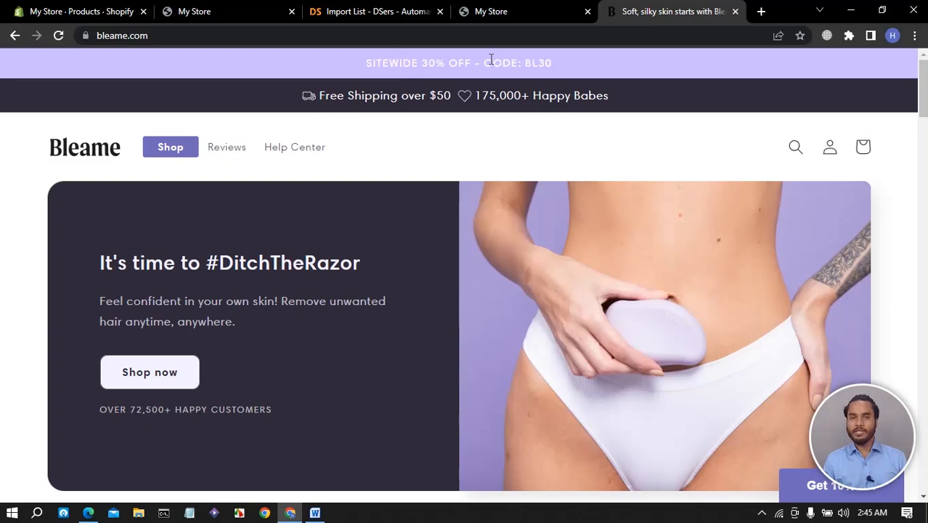
Review the shipping and discount code requirements in flawless Glow.docx and compare them with the announcement bar on bleame.com.
click(384, 13)
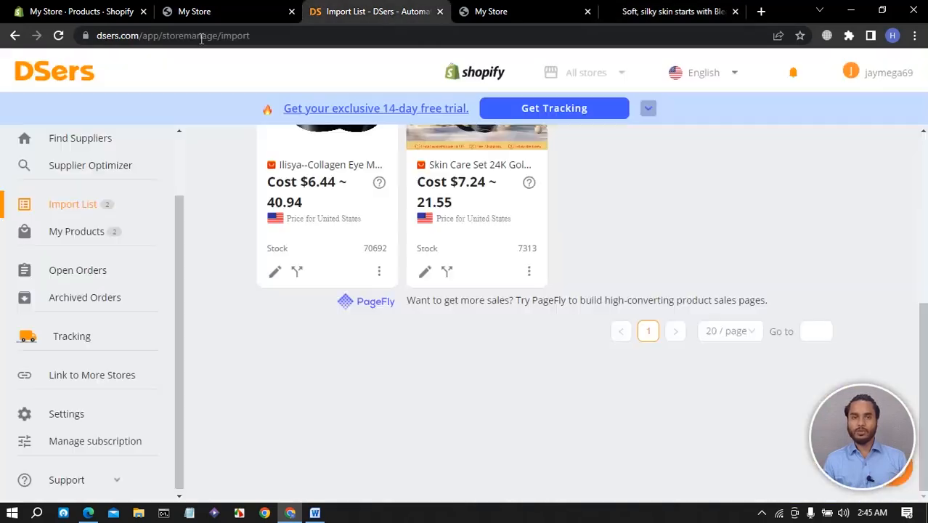
click(315, 512)
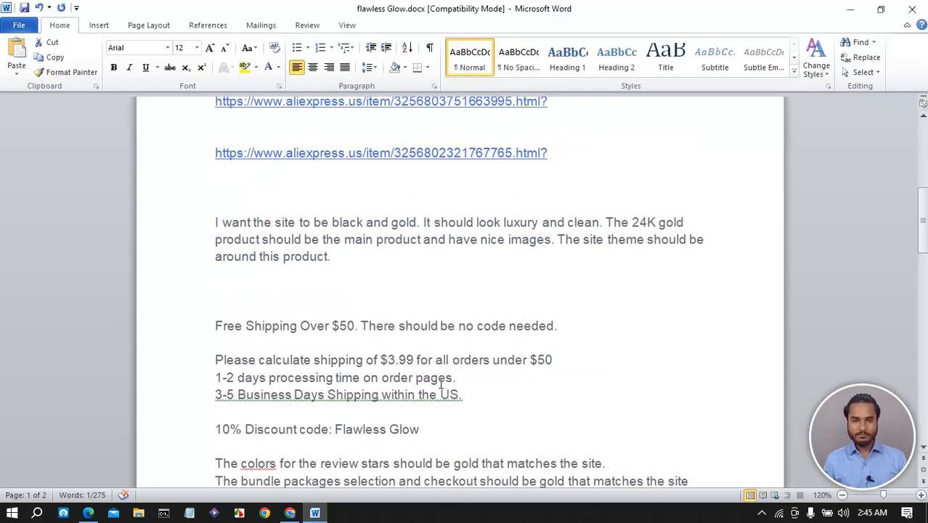
scroll(449, 385, down, 3)
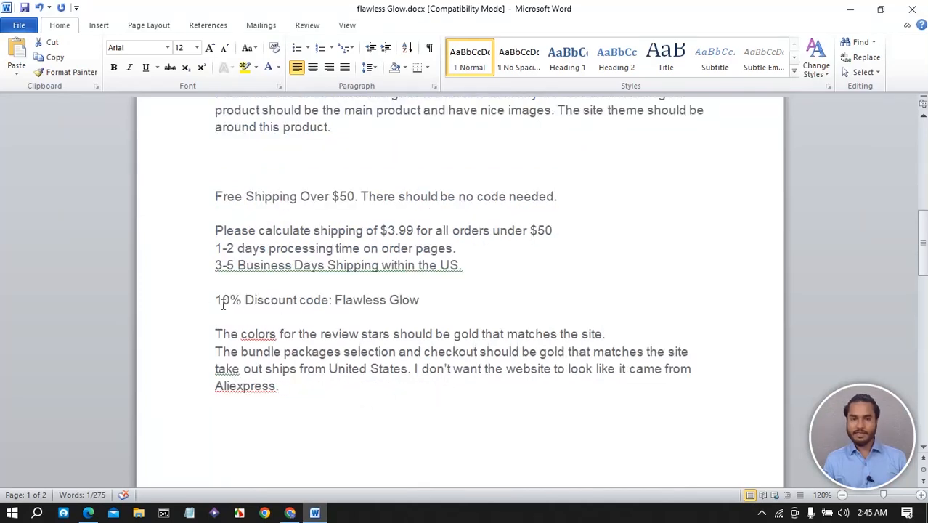
click(290, 513)
click(633, 14)
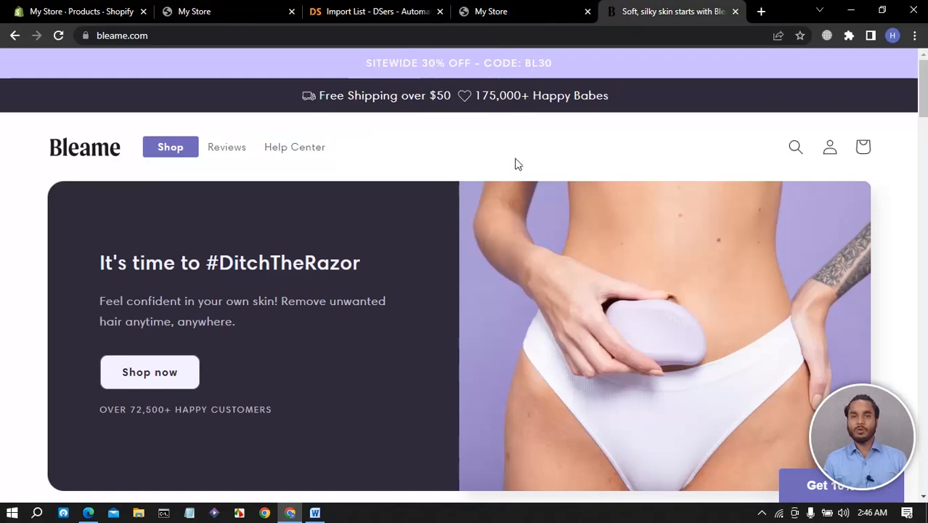
Go to the online store's themes in the Shopify admin and open the Dawn theme for customization.
click(386, 12)
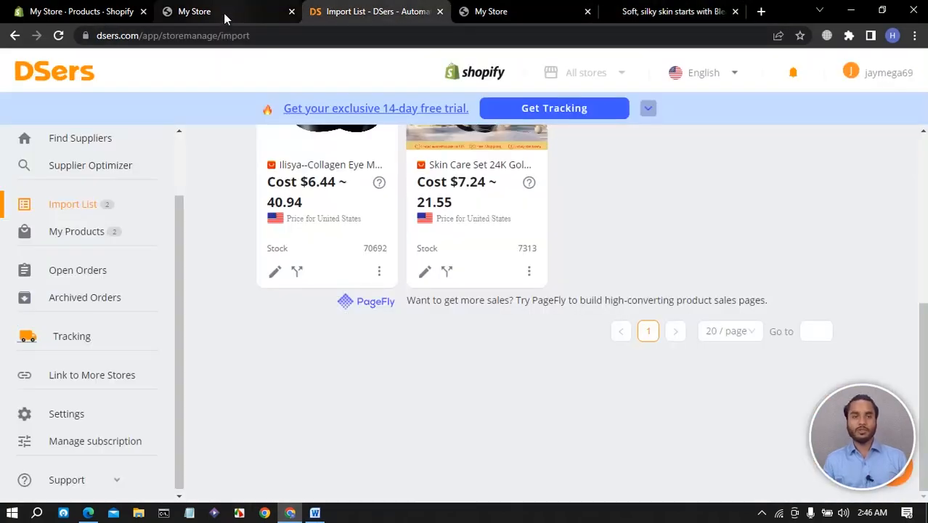
click(204, 12)
click(79, 11)
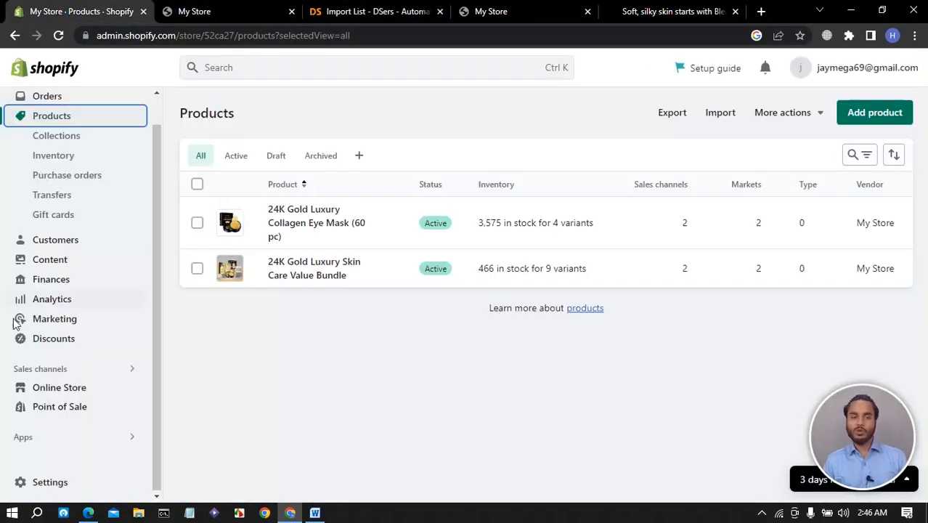
click(80, 394)
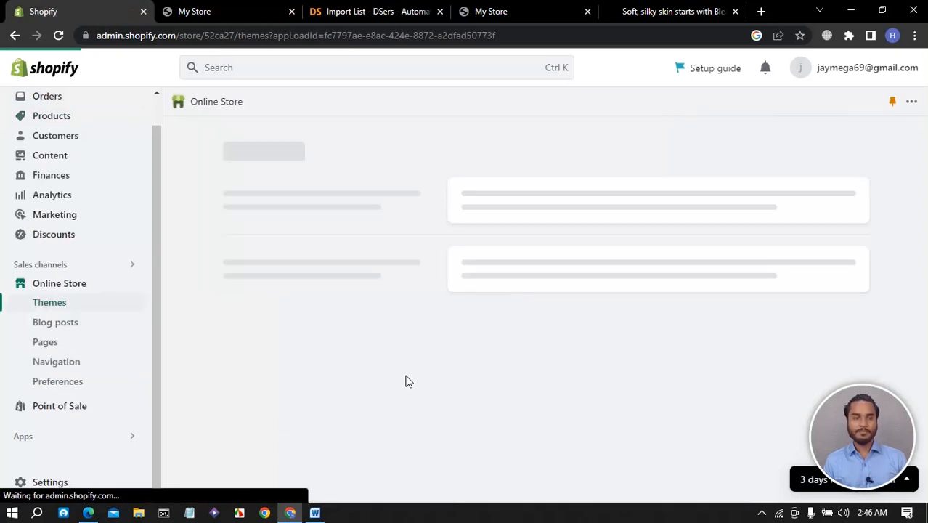
scroll(591, 354, down, 3)
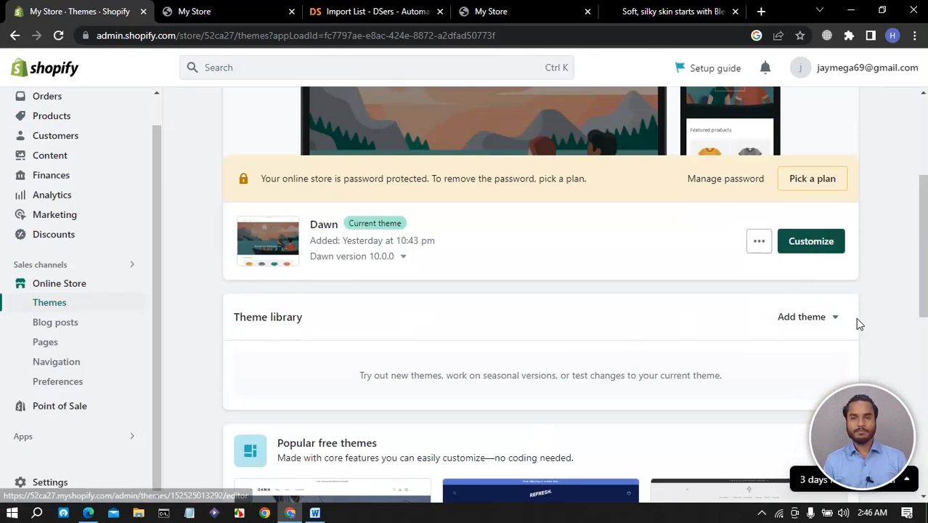
click(835, 251)
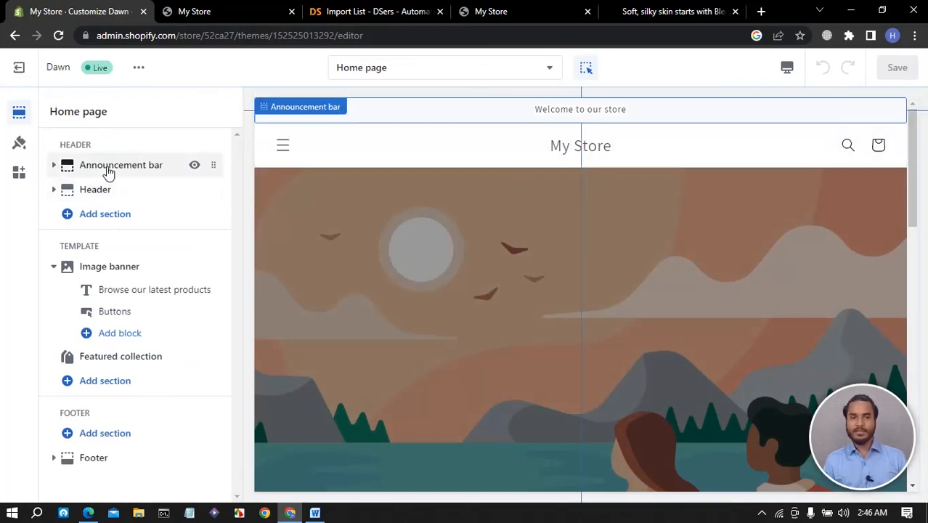
Replace the announcement bar's text with "10% Discount code: Flawless Glow", copied from flawless Glow.docx.
click(48, 168)
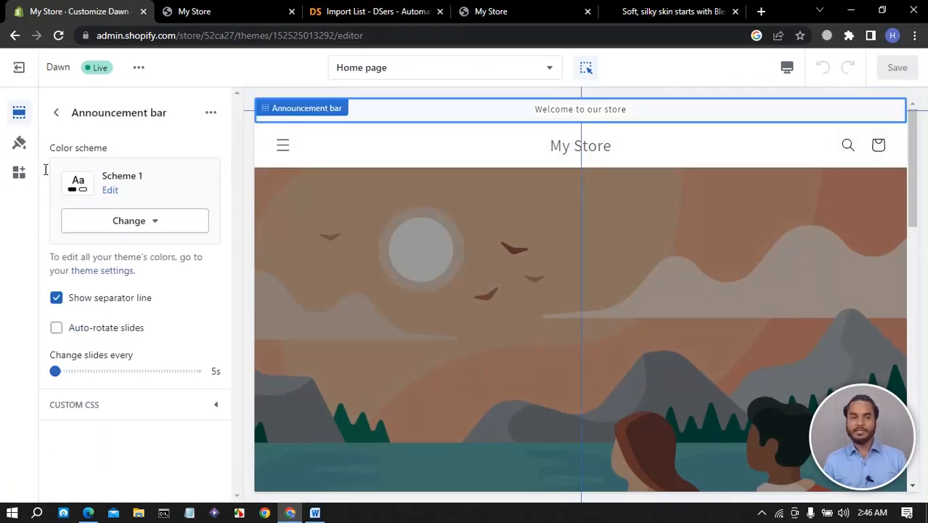
click(55, 114)
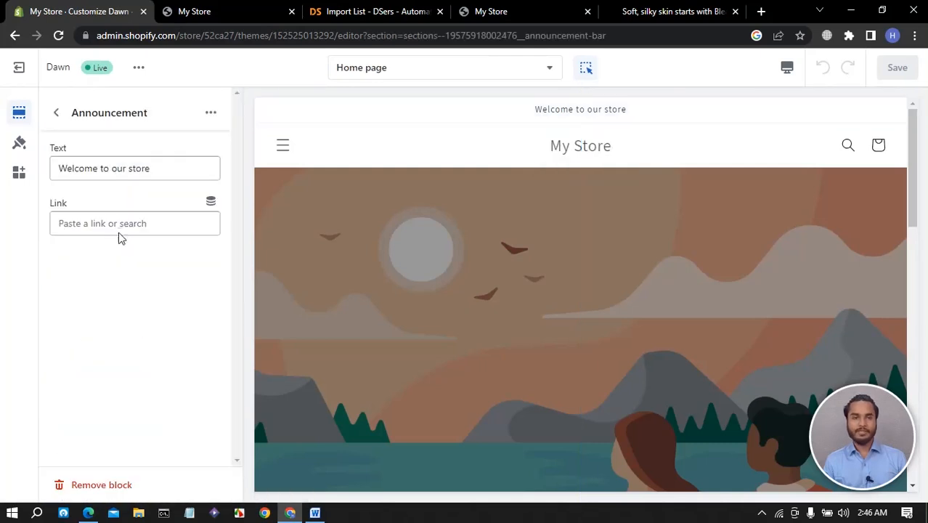
click(314, 513)
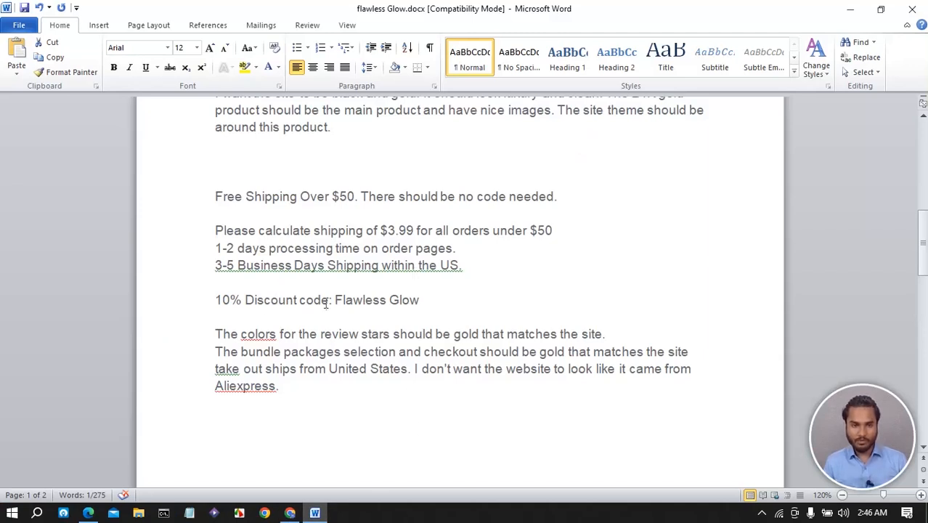
drag(426, 299, 216, 299)
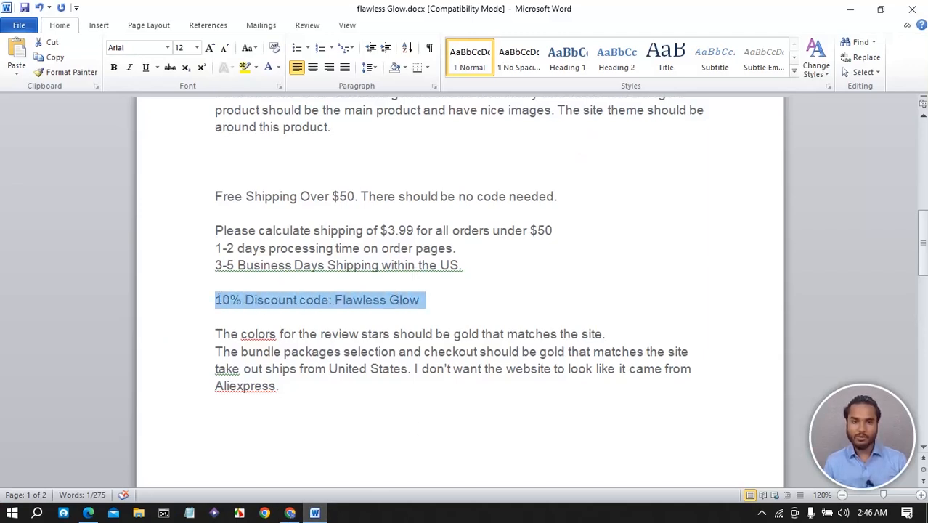
right_click(262, 302)
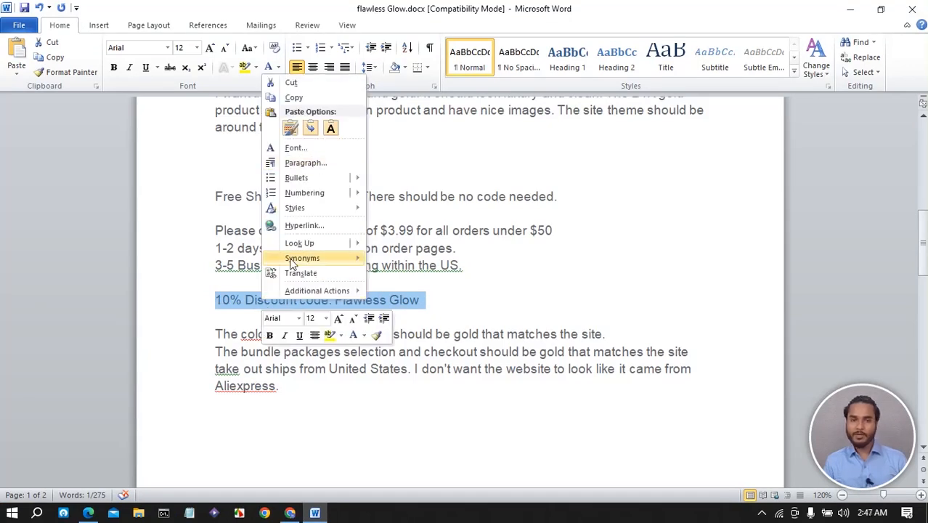
click(294, 98)
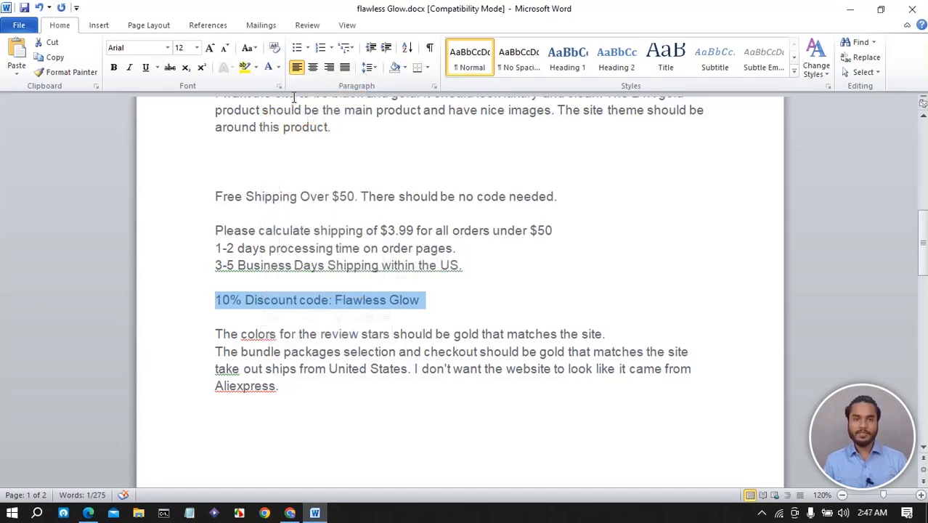
click(290, 512)
click(170, 172)
key(ctrl+a)
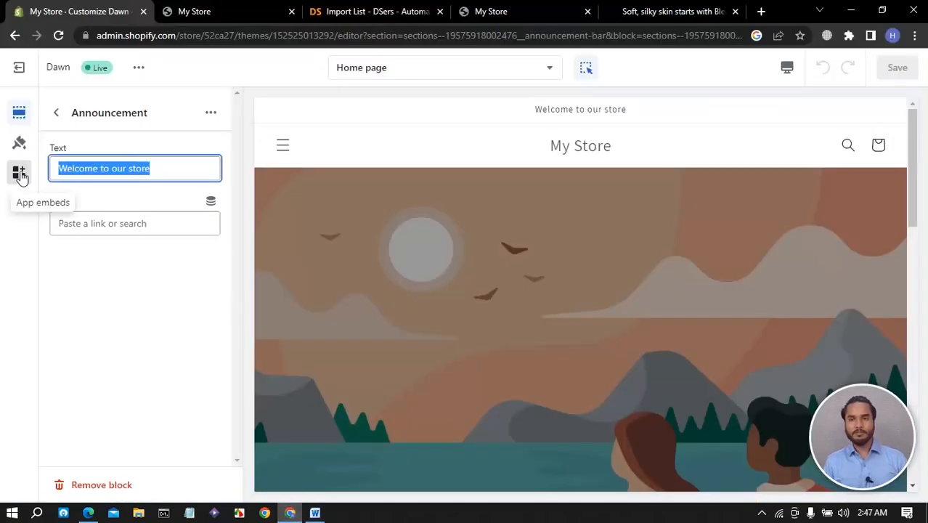
key(ctrl+v)
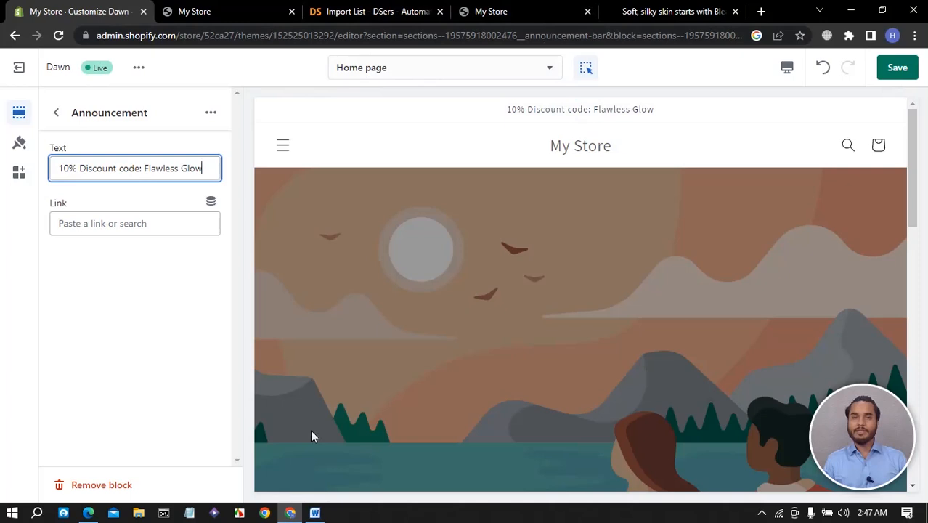
Check the brief's requirements for the site's colors and examine the color schemes offered for the announcement bar.
click(314, 513)
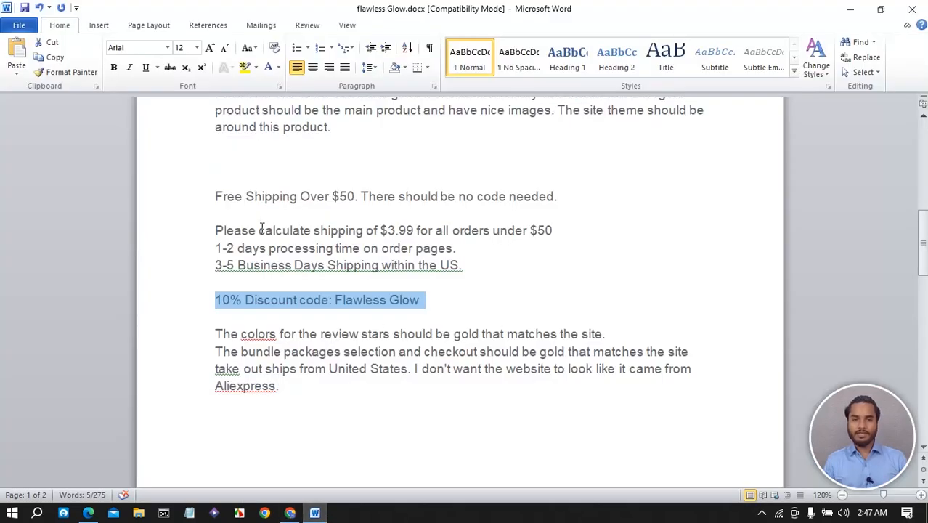
scroll(278, 231, up, 3)
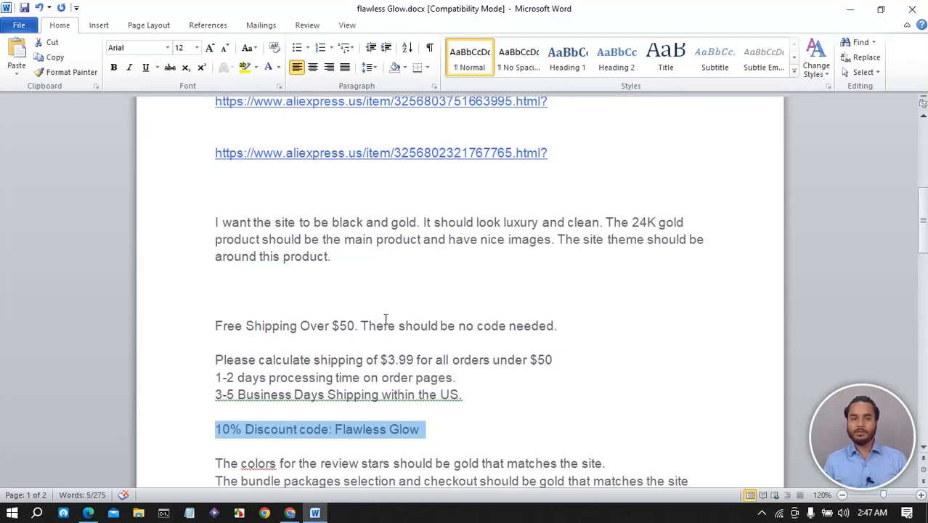
click(290, 513)
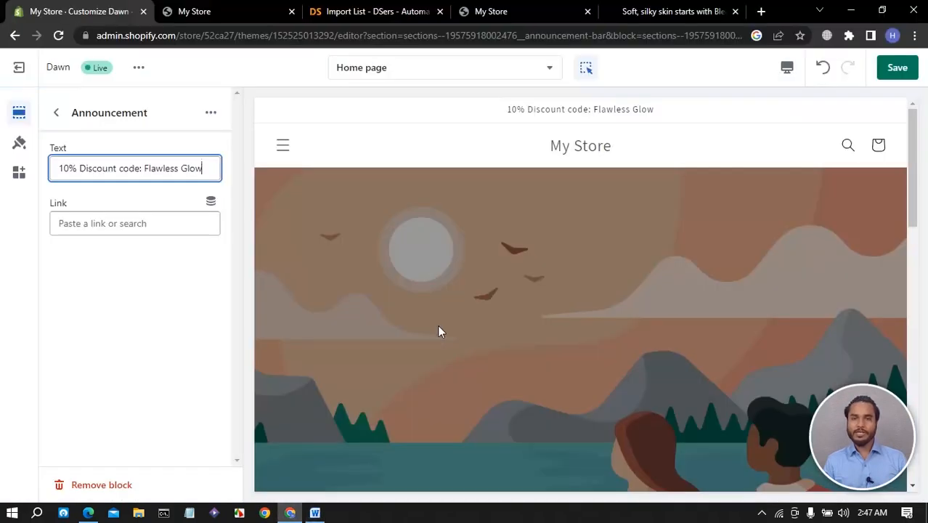
click(56, 112)
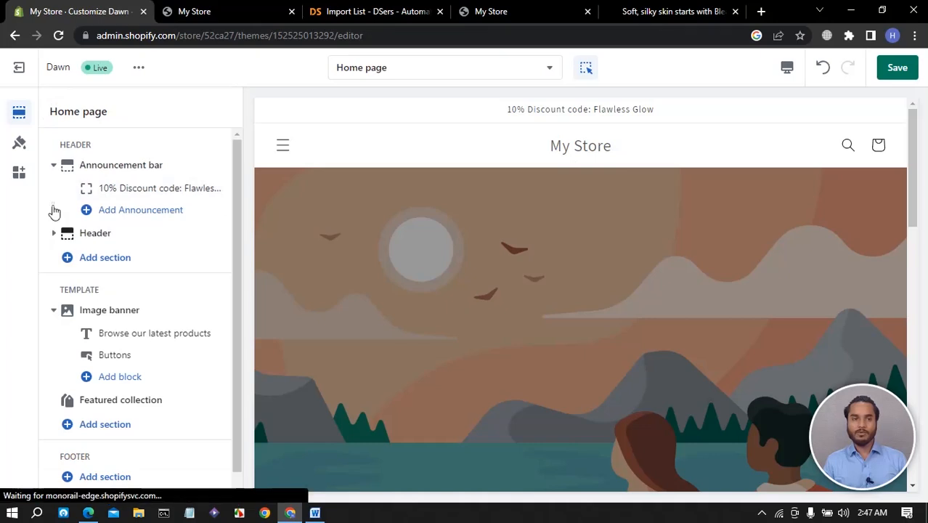
click(115, 166)
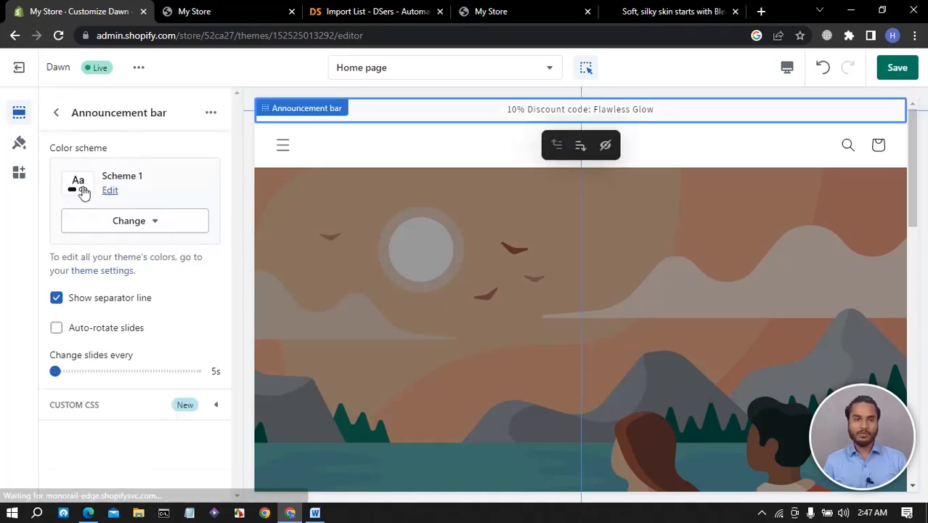
click(128, 229)
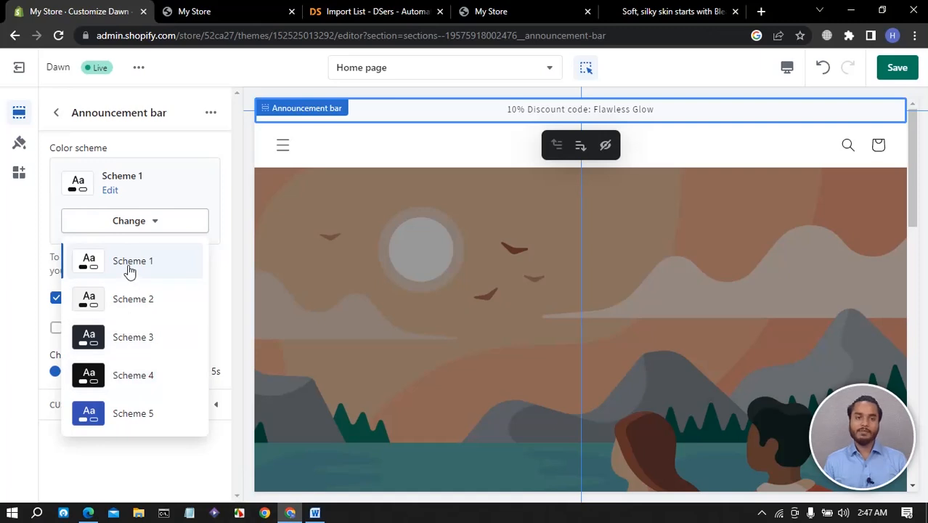
click(393, 298)
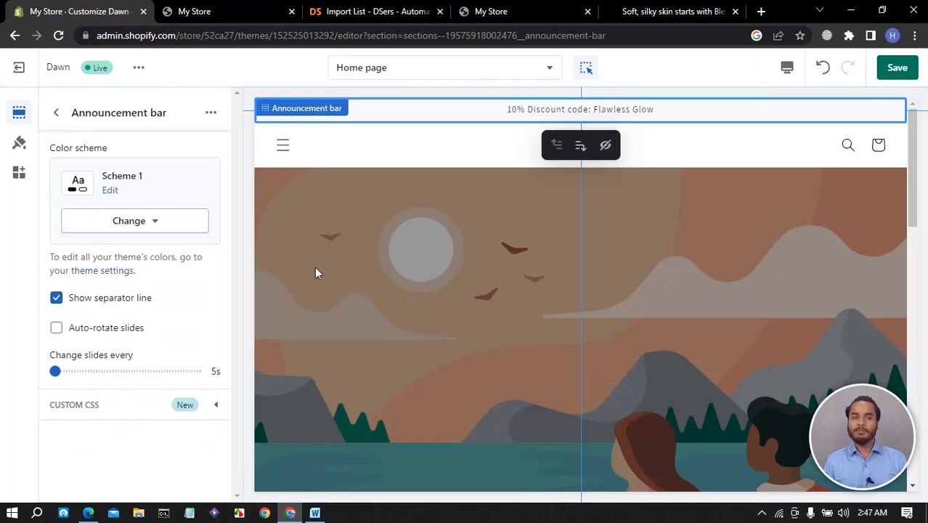
Add a new color scheme to the Dawn theme's color settings.
click(19, 144)
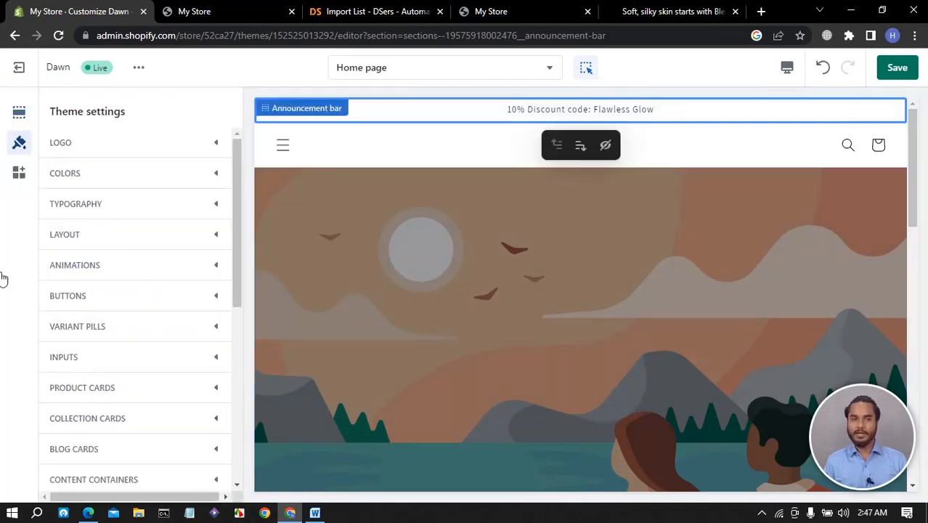
click(82, 176)
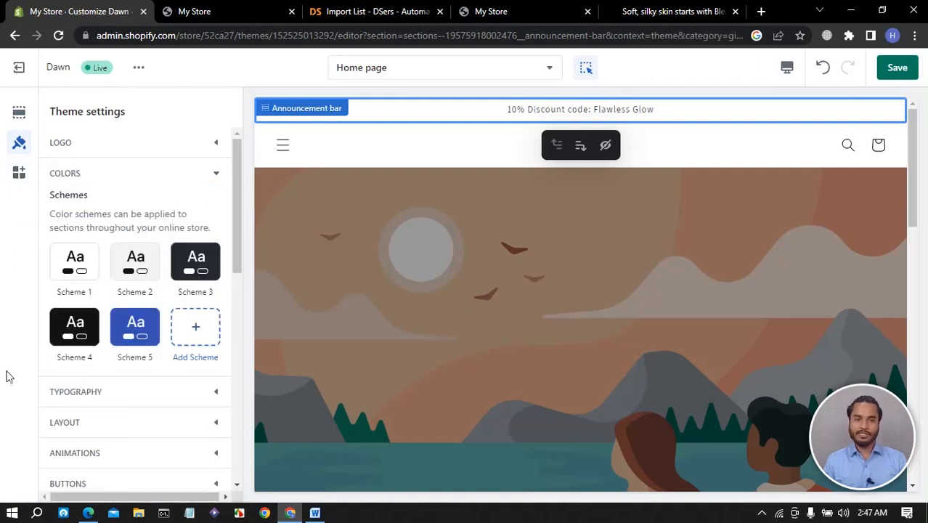
click(79, 178)
click(81, 178)
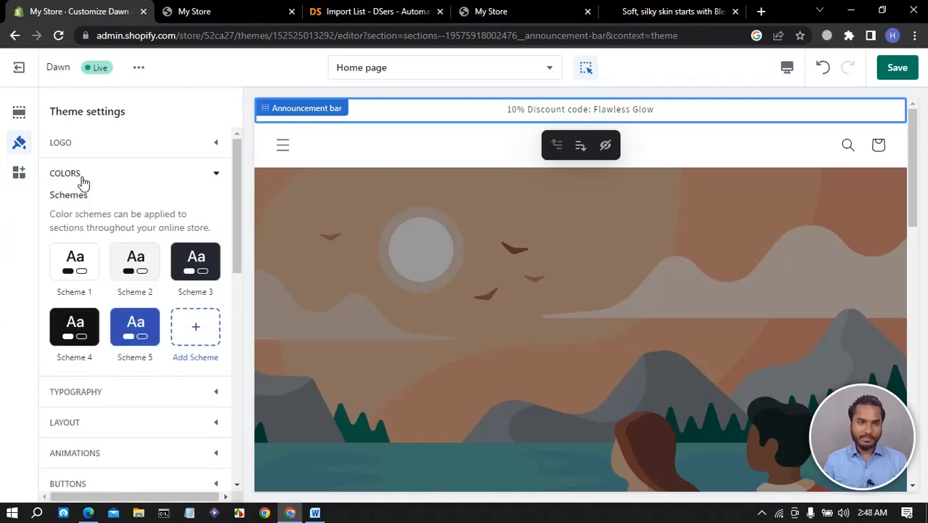
click(190, 334)
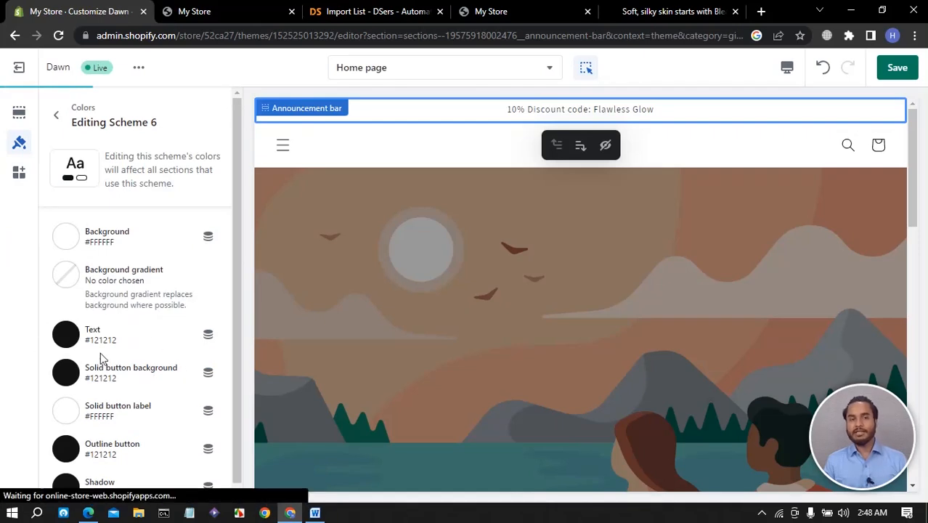
Open Scheme 6's background color for editing, and look through the DSers import list and the storefront for product images with a suitable gold.
scroll(102, 361, down, 1)
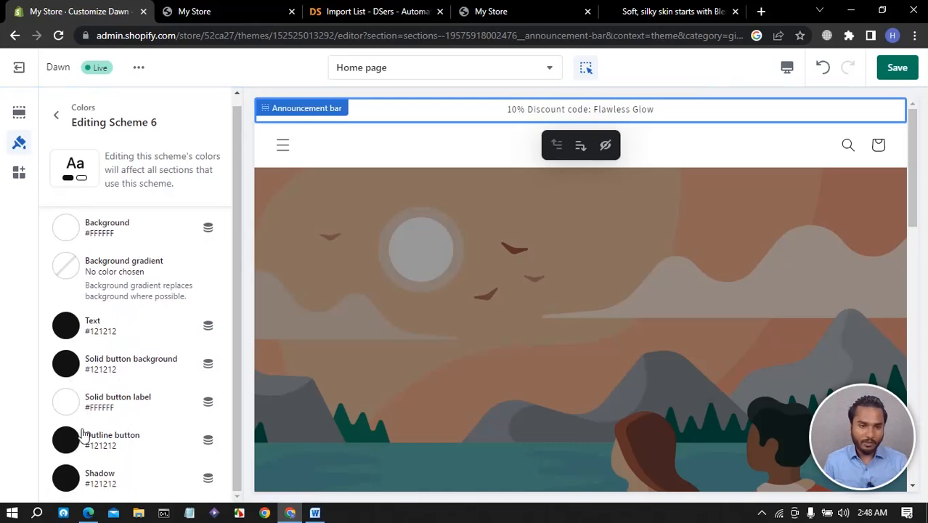
click(70, 229)
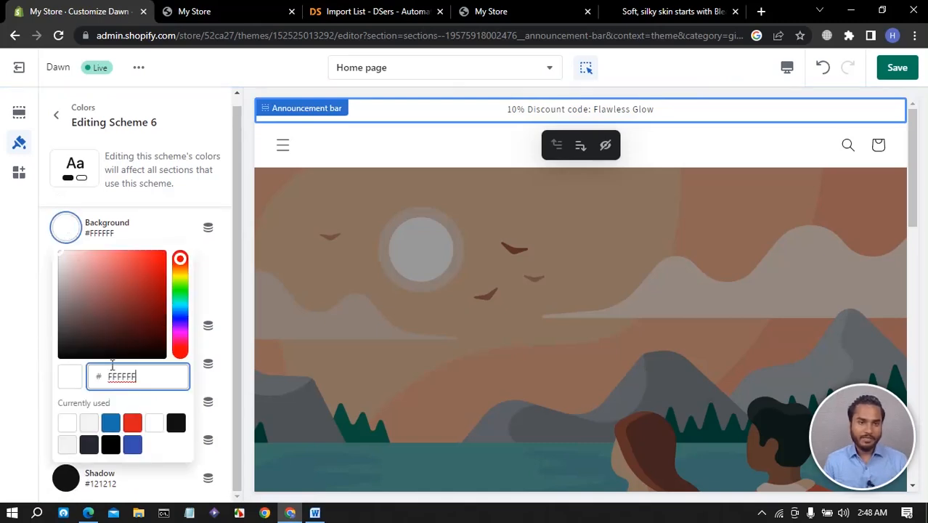
click(334, 14)
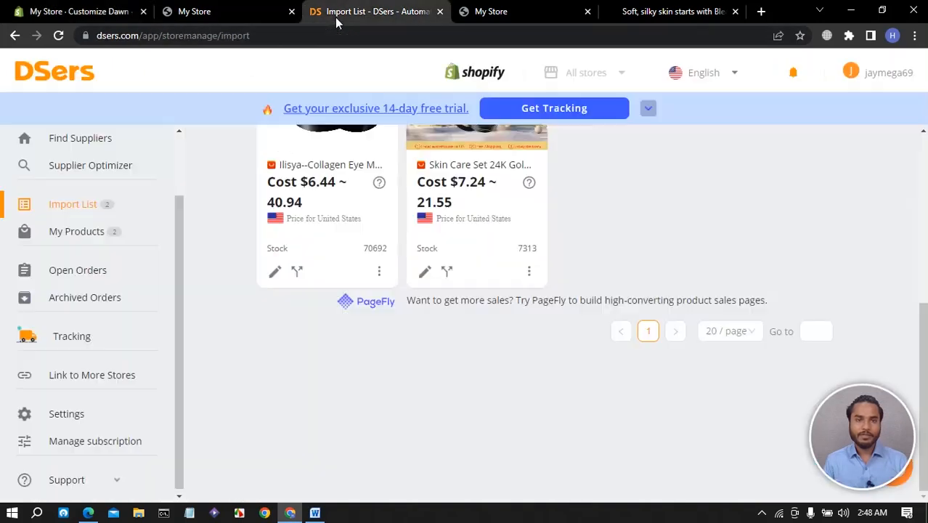
scroll(399, 284, up, 5)
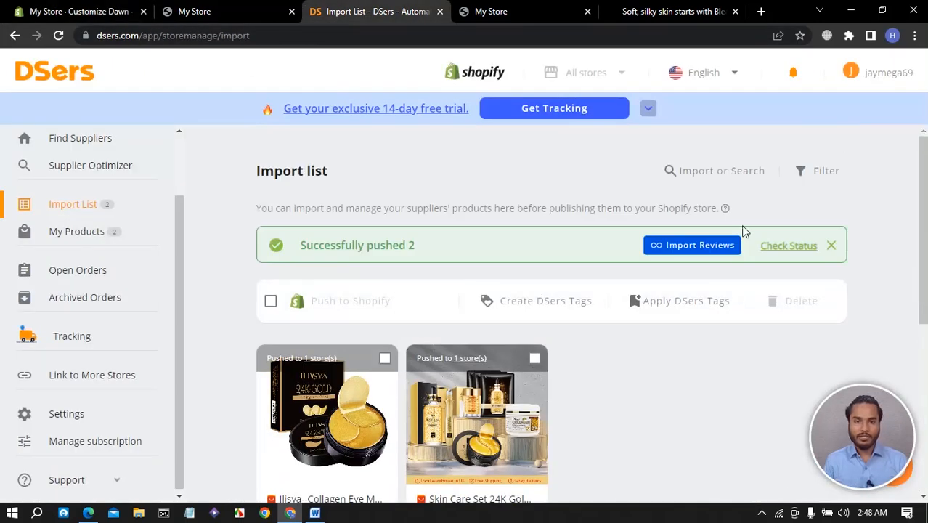
scroll(603, 265, down, 3)
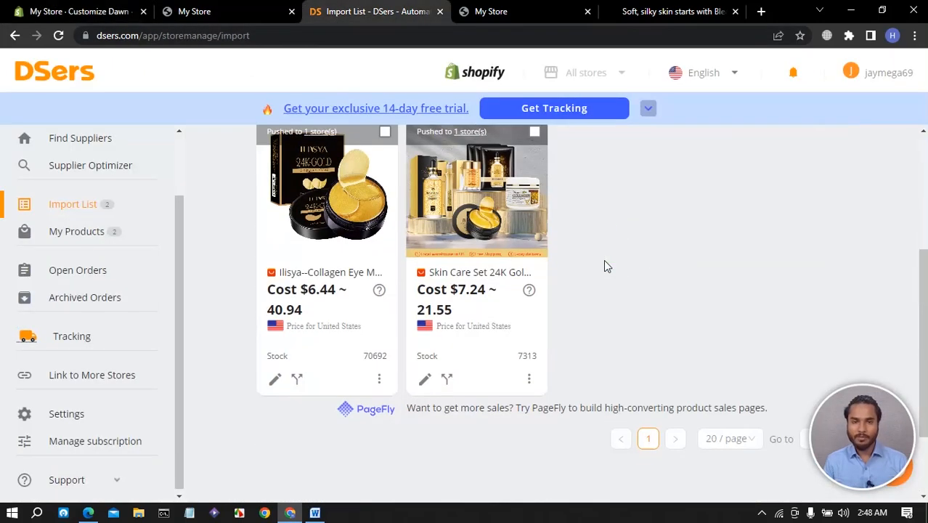
click(233, 13)
scroll(324, 288, down, 15)
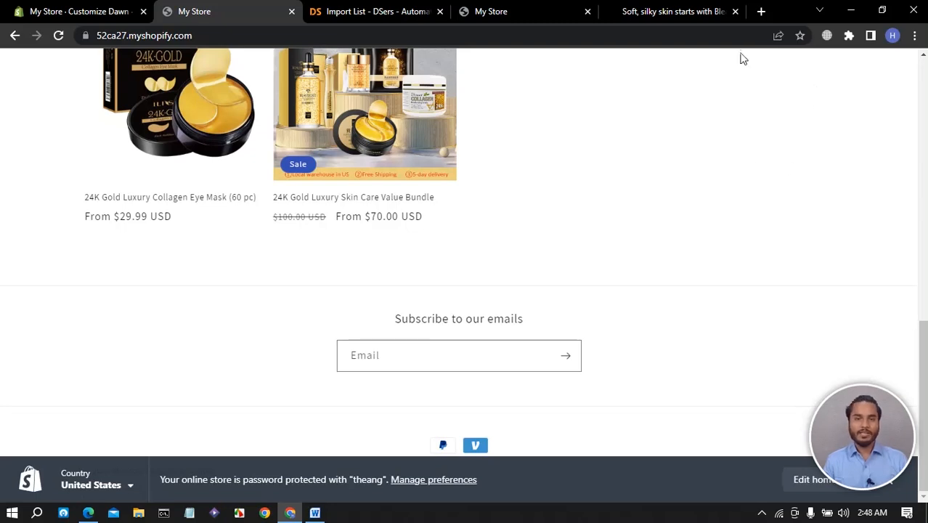
Search Google for "color zila" in a new tab and open ColorZilla's Chrome Web Store page.
click(760, 15)
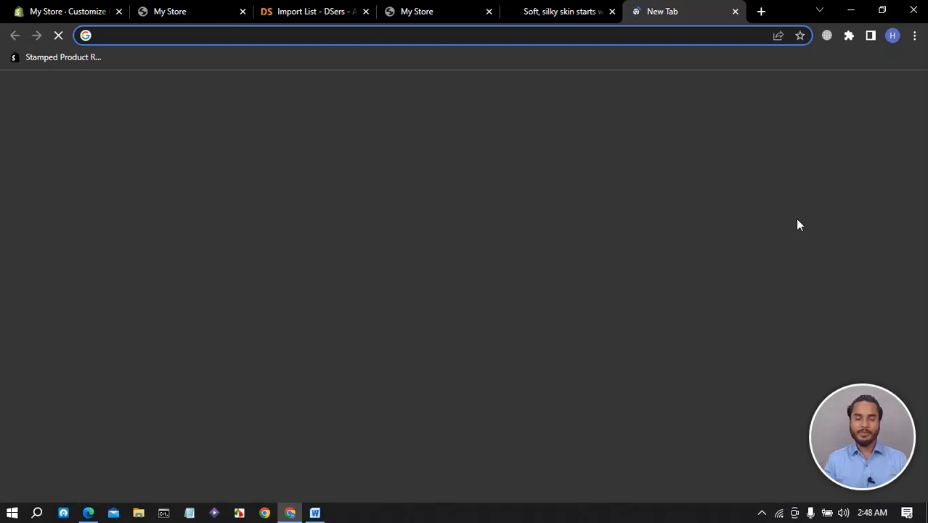
text(color)
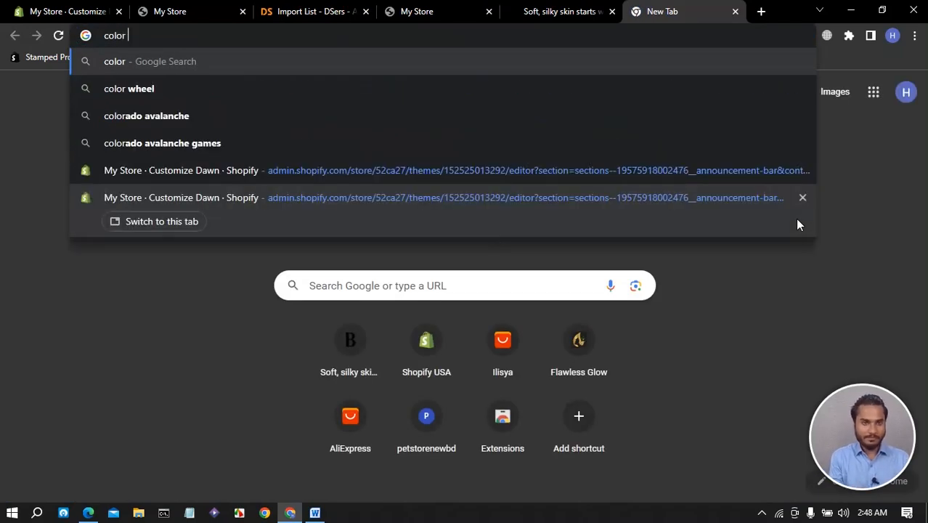
text( zi)
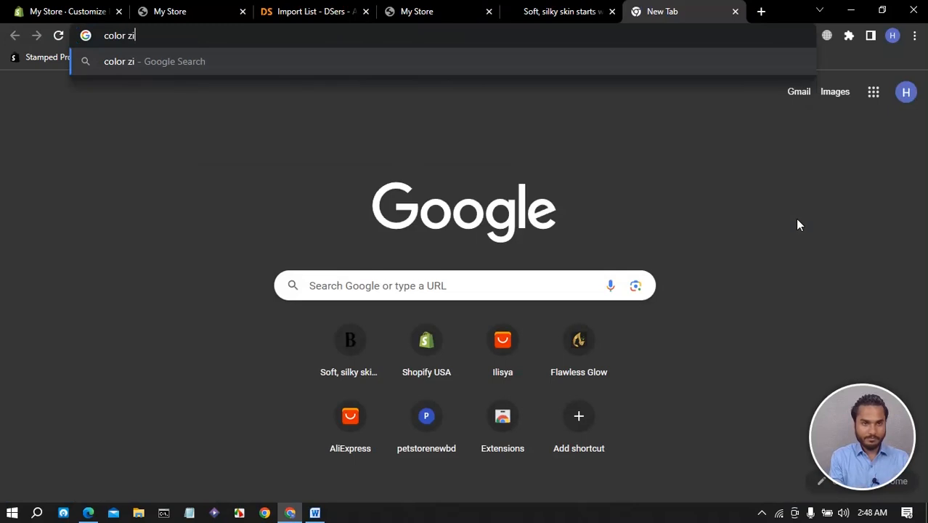
text(la)
key(Return)
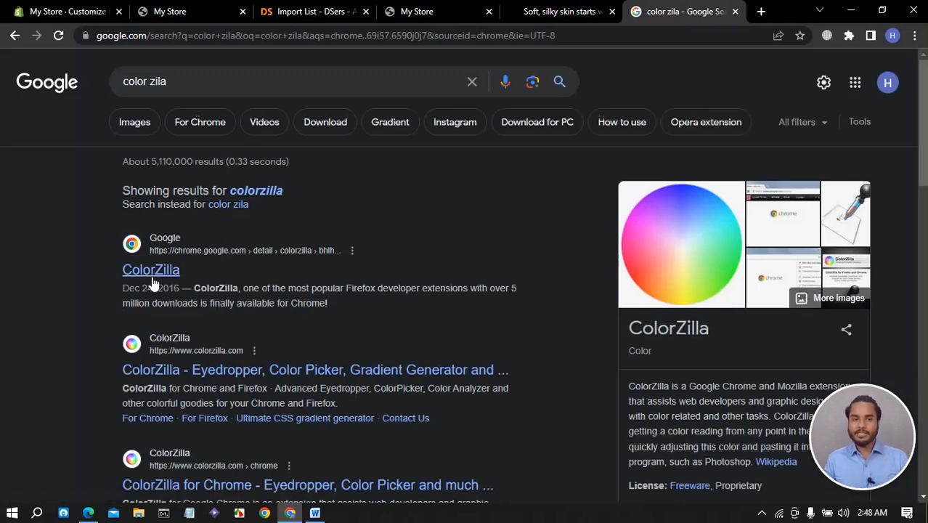
click(153, 280)
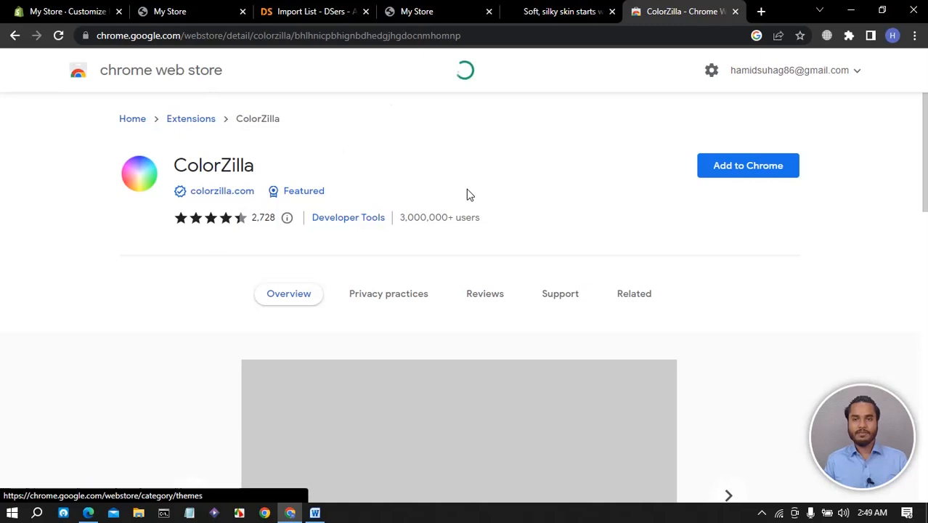
Install the ColorZilla extension in Chrome, pin it for quick access, and close its welcome and store pages.
click(729, 172)
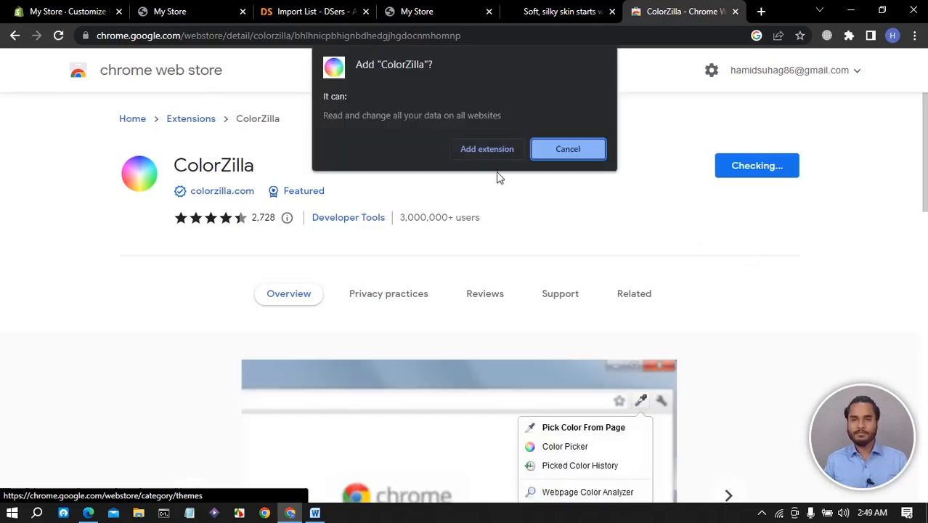
click(490, 148)
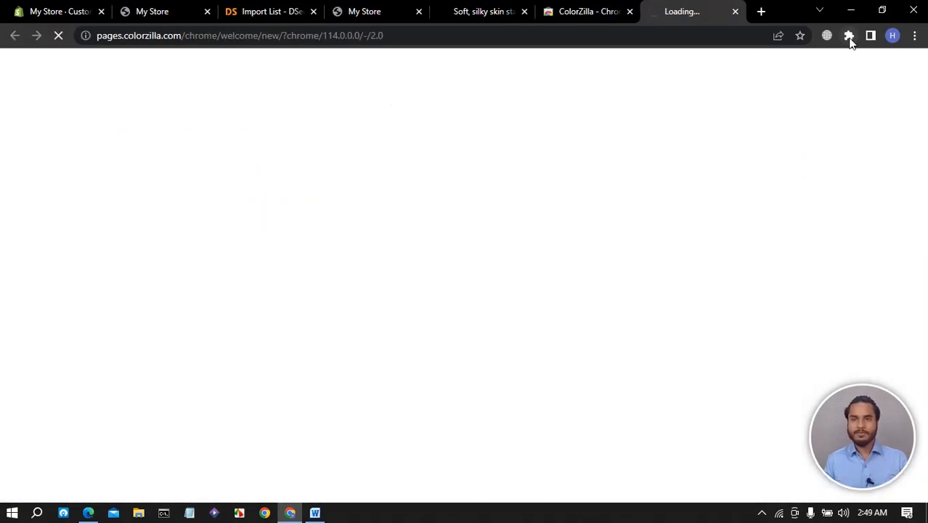
click(849, 36)
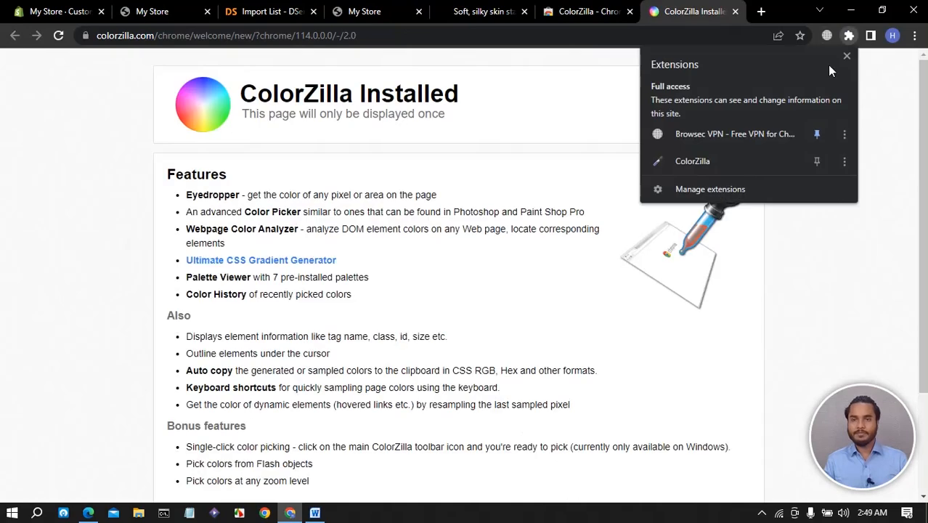
click(815, 161)
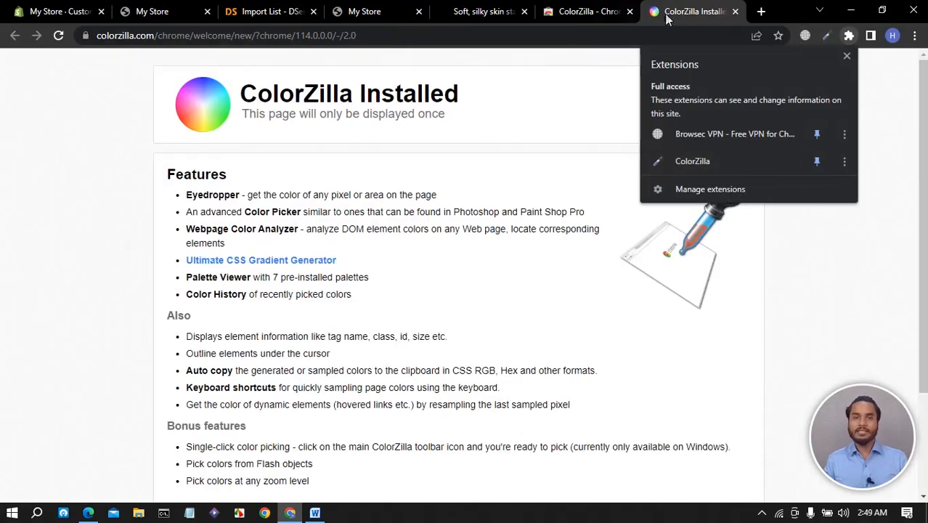
click(735, 11)
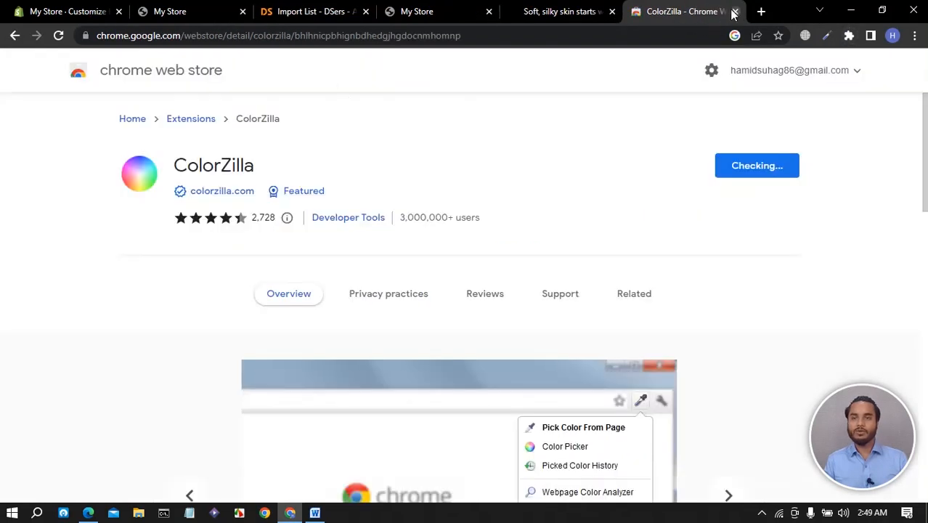
key(ctrl+w)
Sample the gold #E8C345 from the eye mask image on the storefront's 24K Gold Luxury Collagen Eye Mask page with ColorZilla.
click(215, 11)
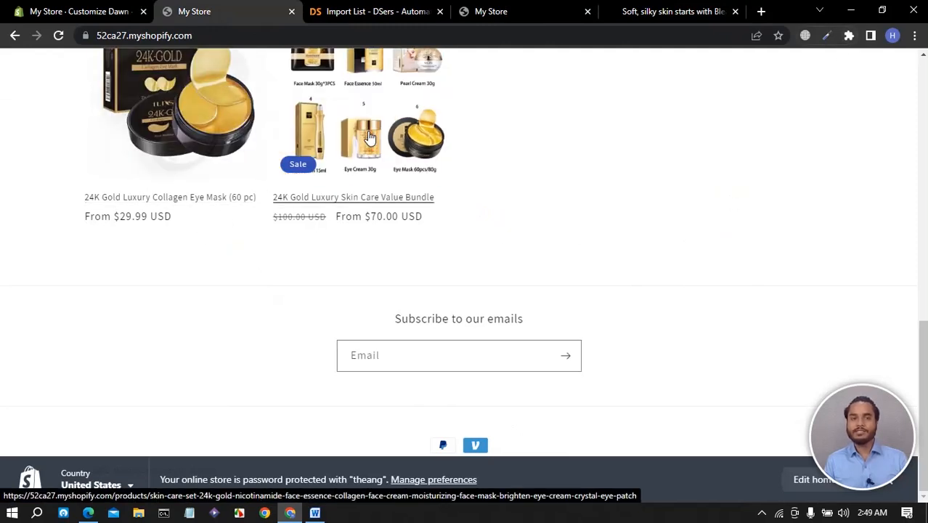
click(182, 116)
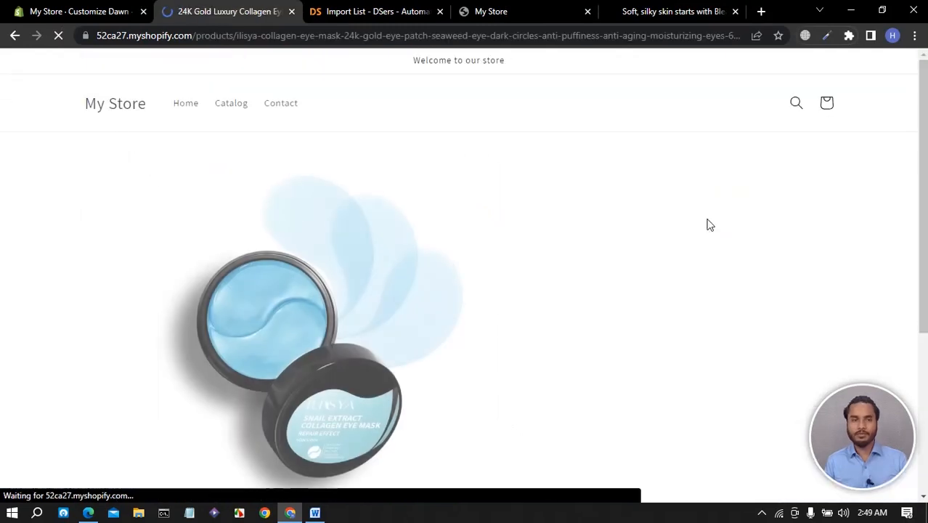
scroll(3, 256, down, 1)
scroll(3, 256, down, 5)
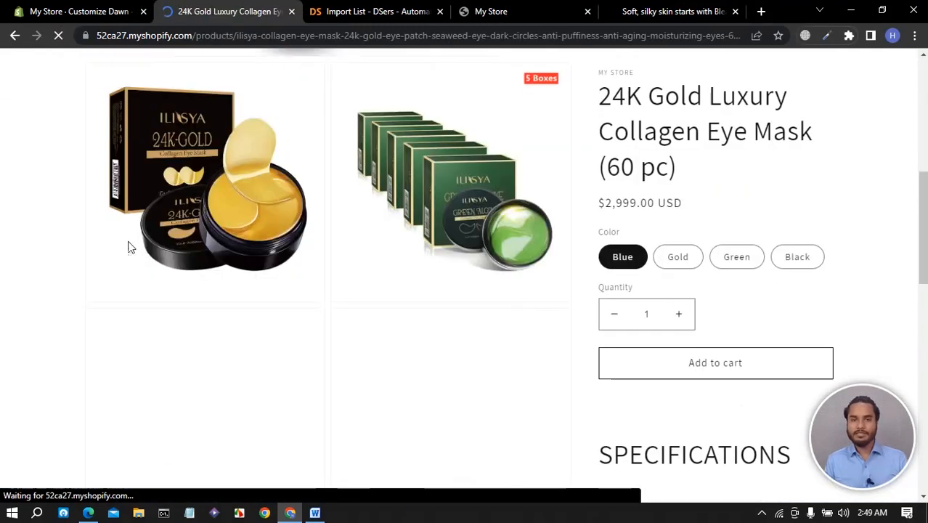
click(826, 35)
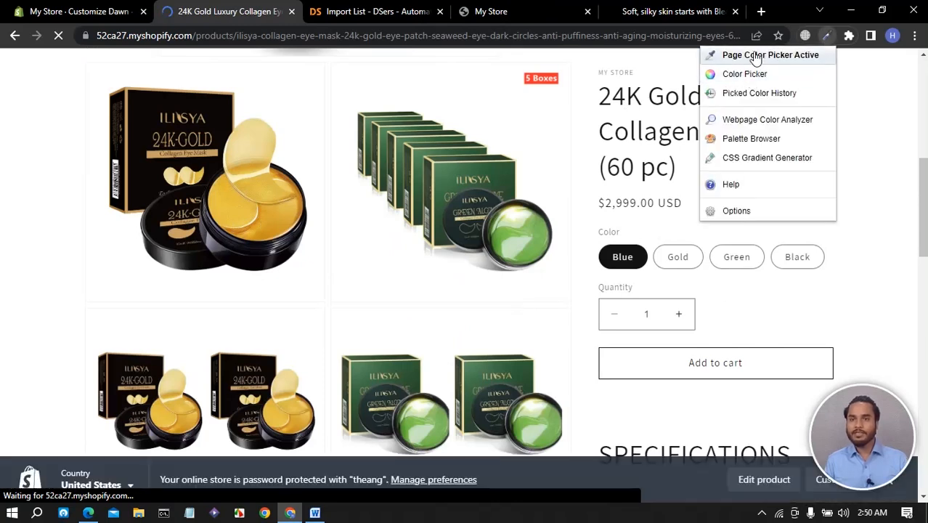
click(744, 74)
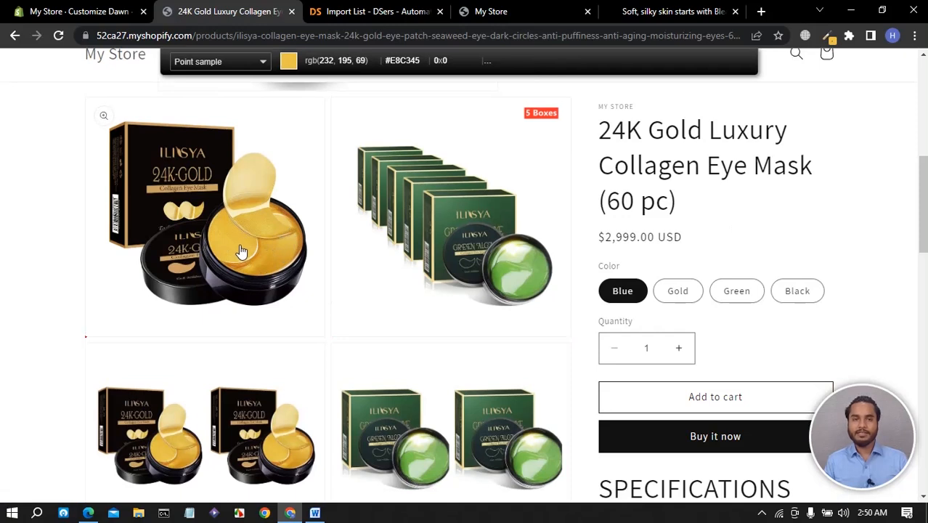
click(242, 251)
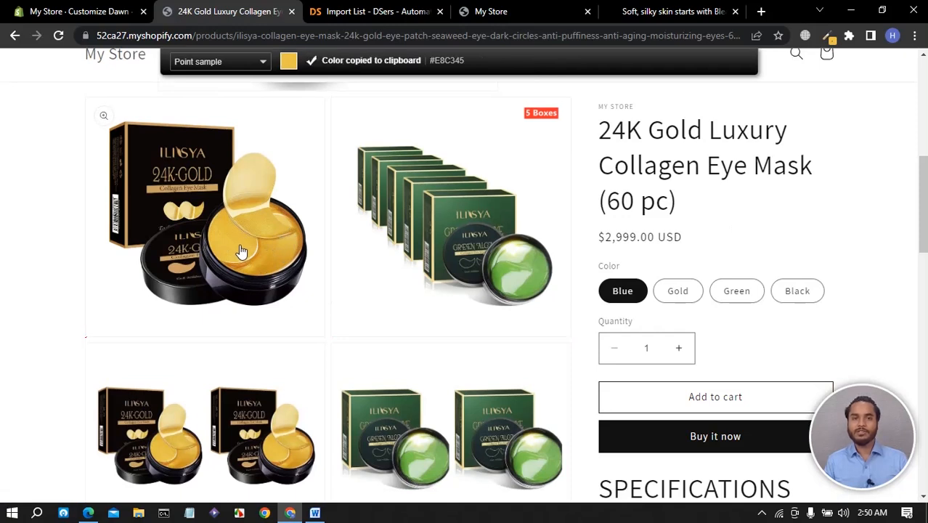
Set Scheme 6's background color to the copied gold #E8C345 in the Dawn theme editor and save the theme.
click(82, 17)
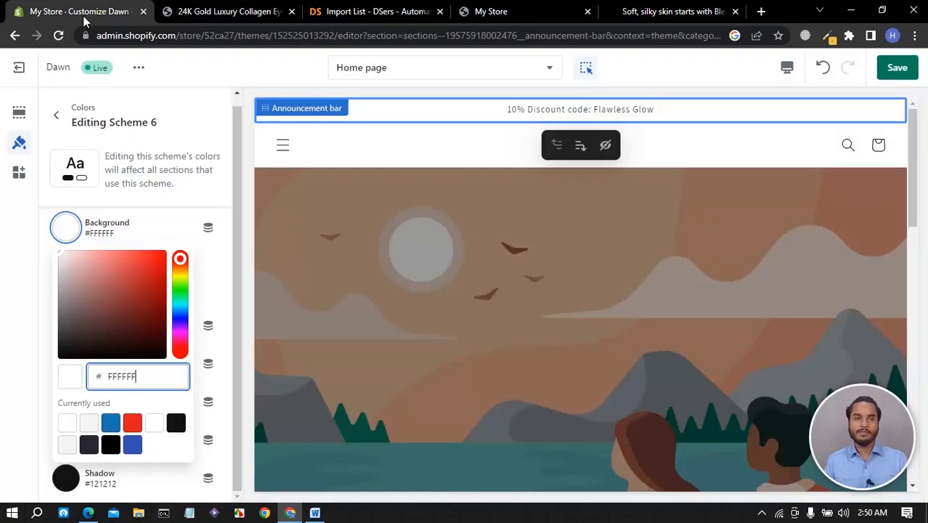
drag(145, 375, 96, 376)
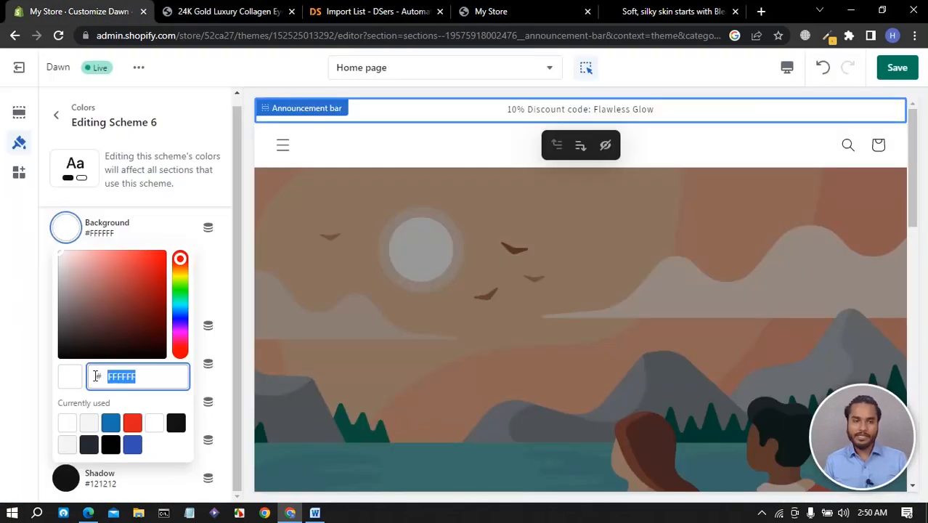
key(ctrl+v)
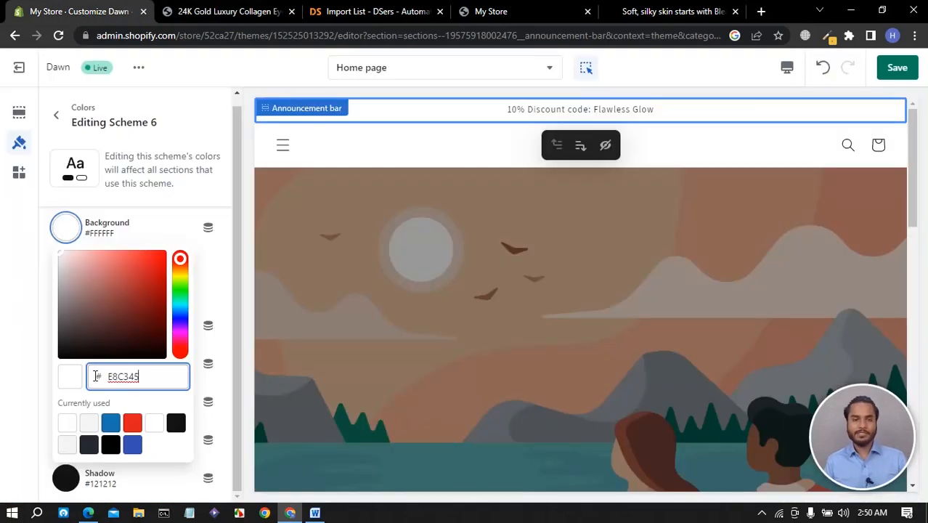
click(18, 286)
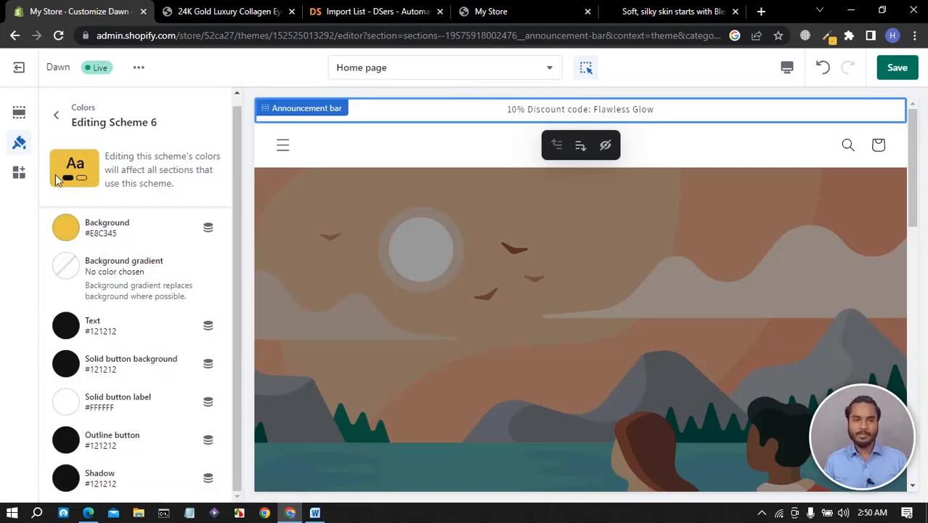
click(56, 115)
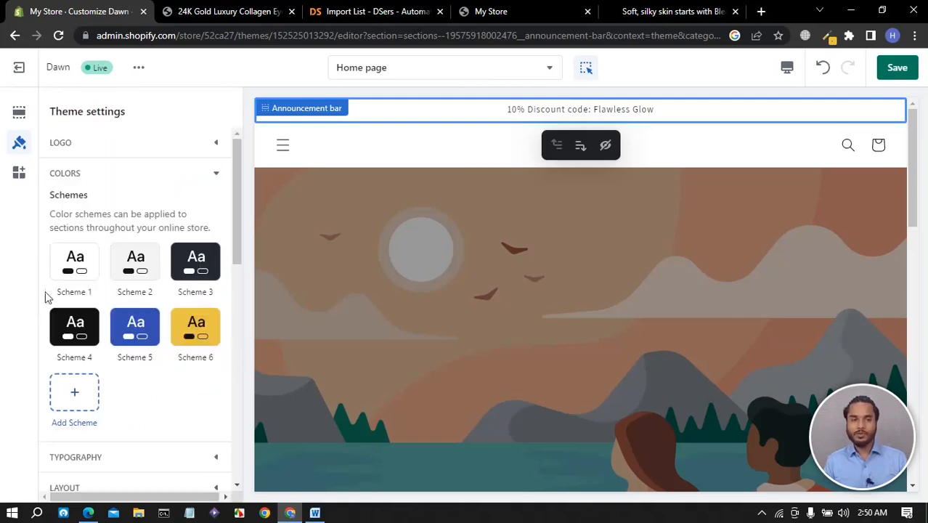
click(198, 331)
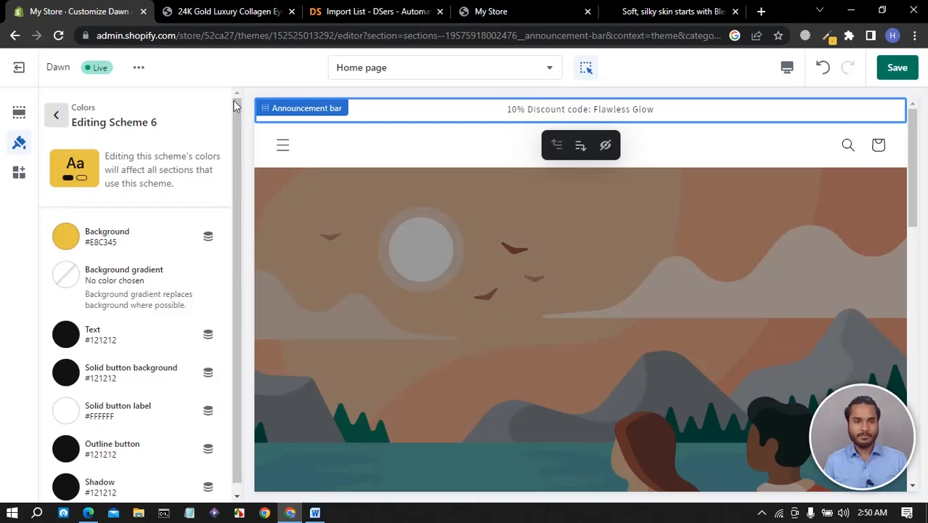
click(898, 68)
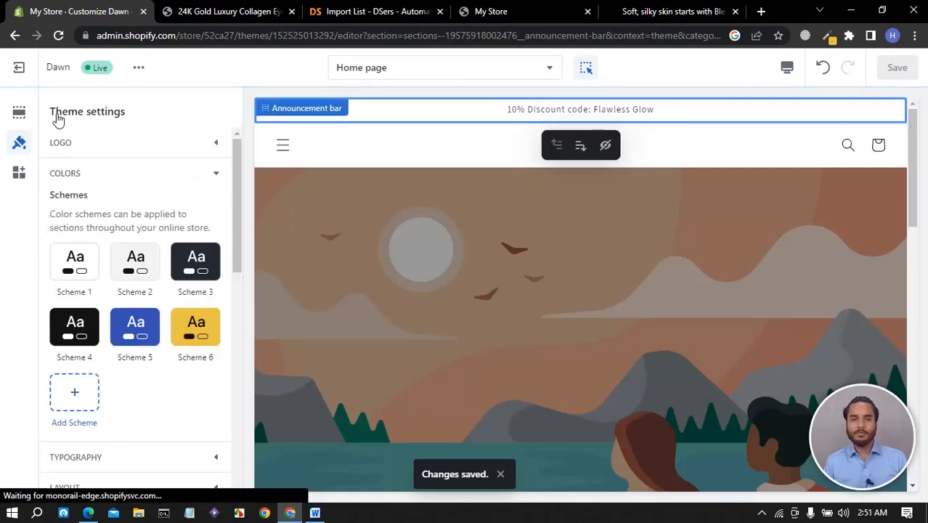
Apply Scheme 6 to the announcement bar and save the theme.
click(21, 115)
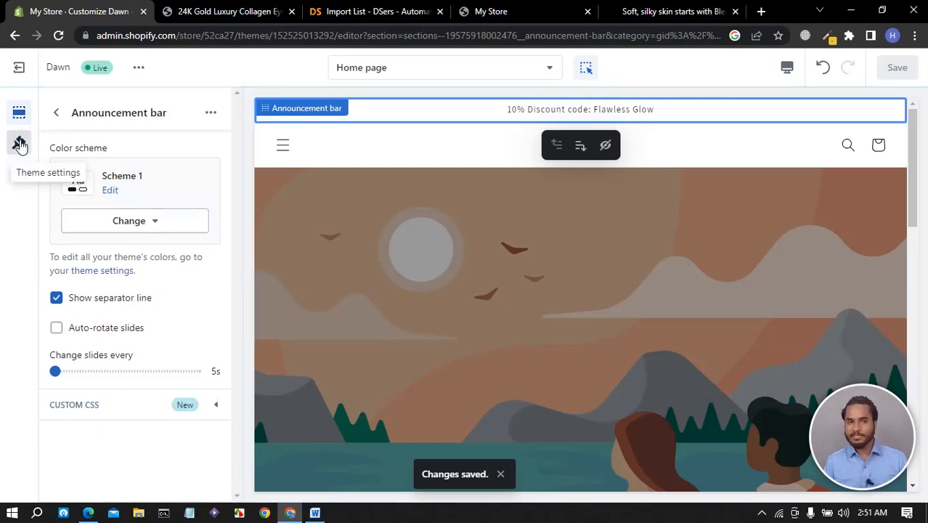
click(135, 224)
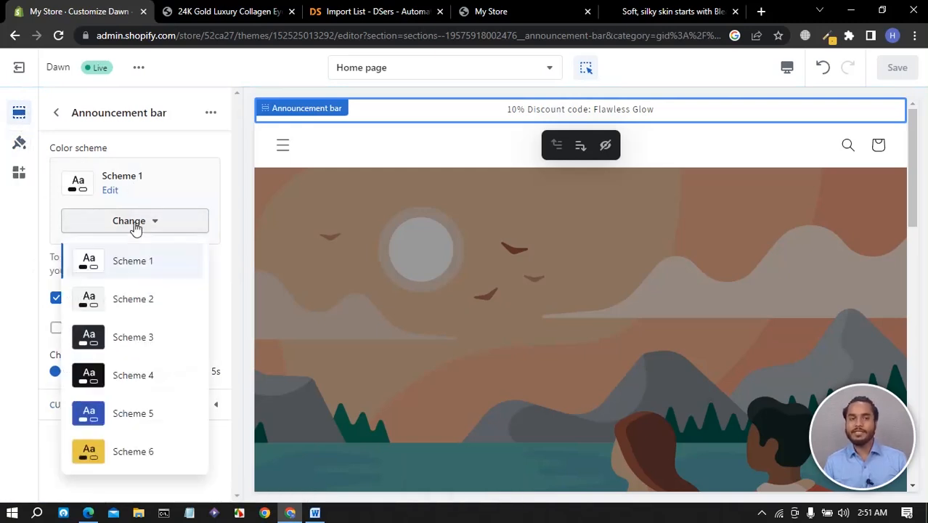
click(133, 451)
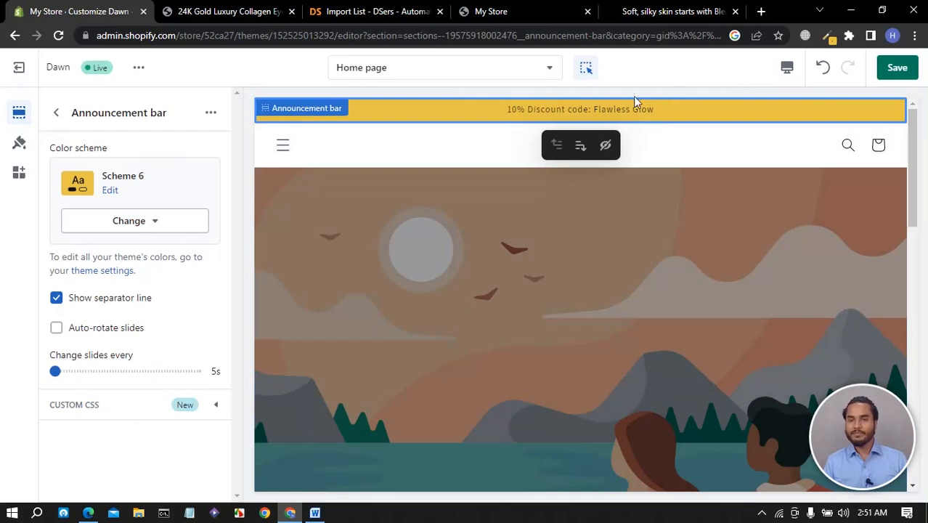
click(898, 68)
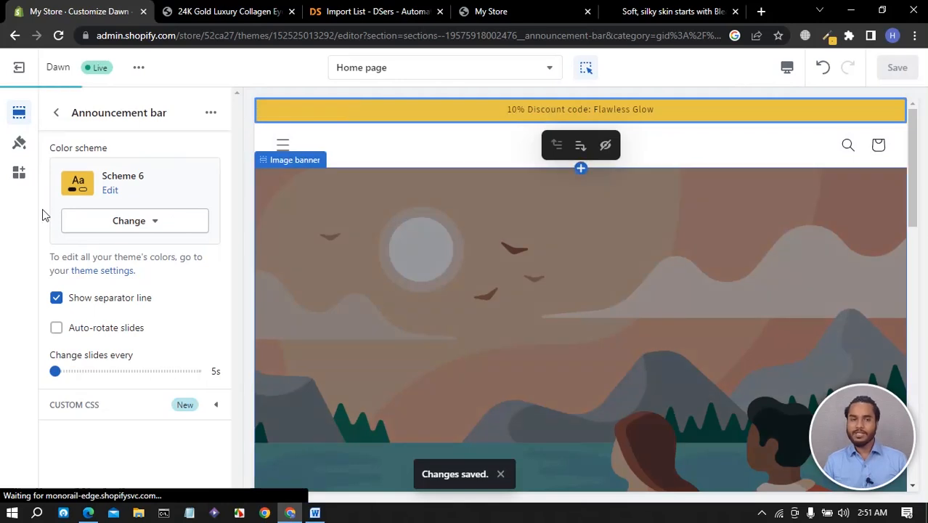
Review the announcement bar's color scheme options and the color schemes in the theme settings.
click(130, 221)
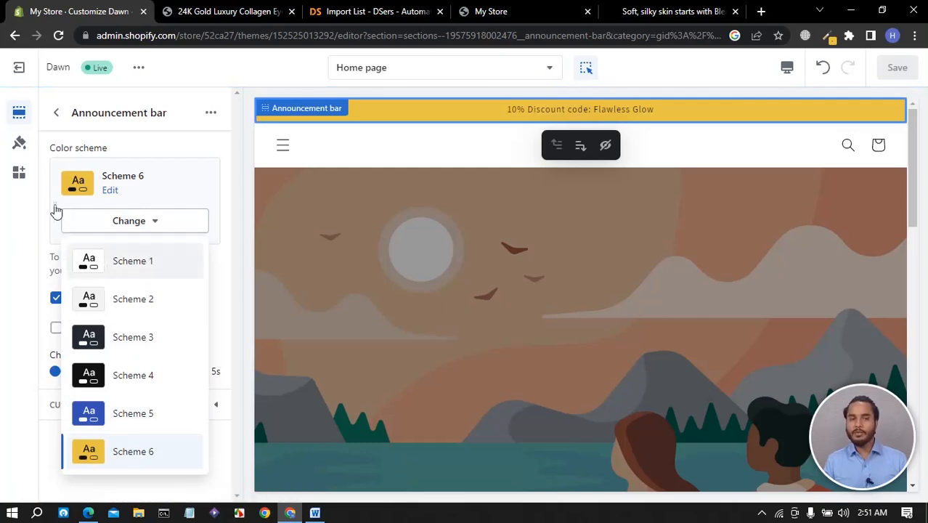
click(19, 142)
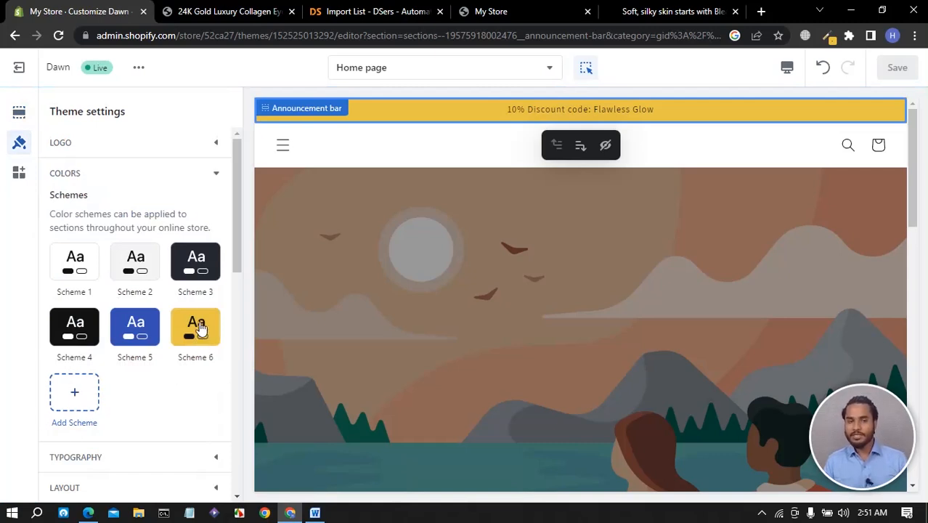
click(20, 112)
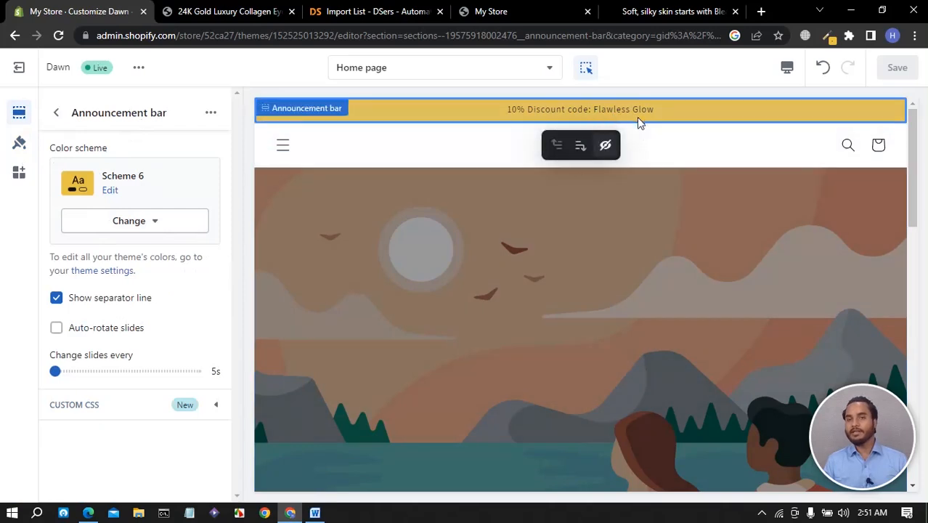
click(56, 113)
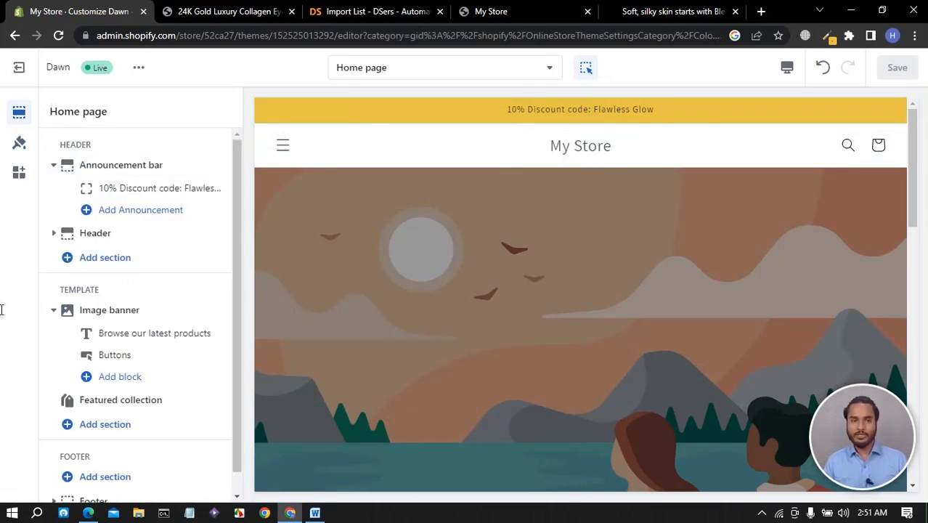
Check the announcement bars on the Bleame reference site and the shipping and discount wording in the Word brief.
click(645, 13)
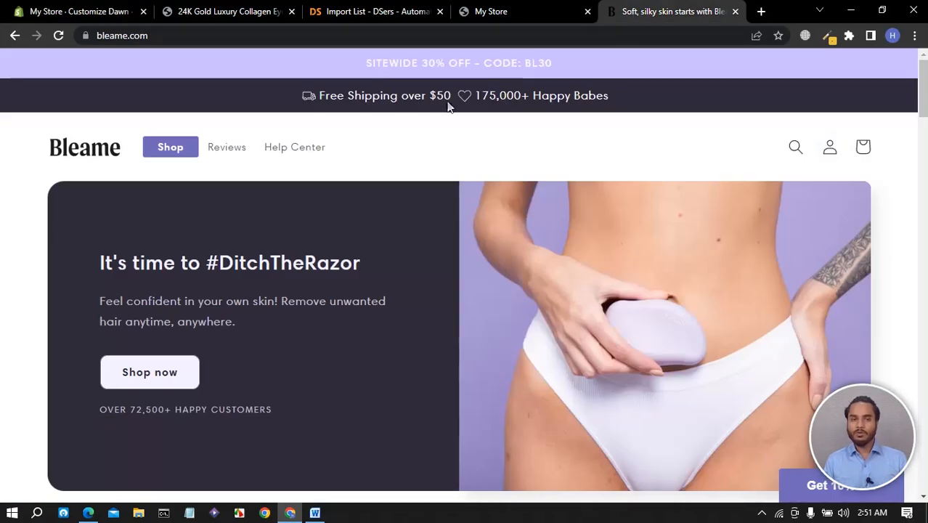
click(314, 513)
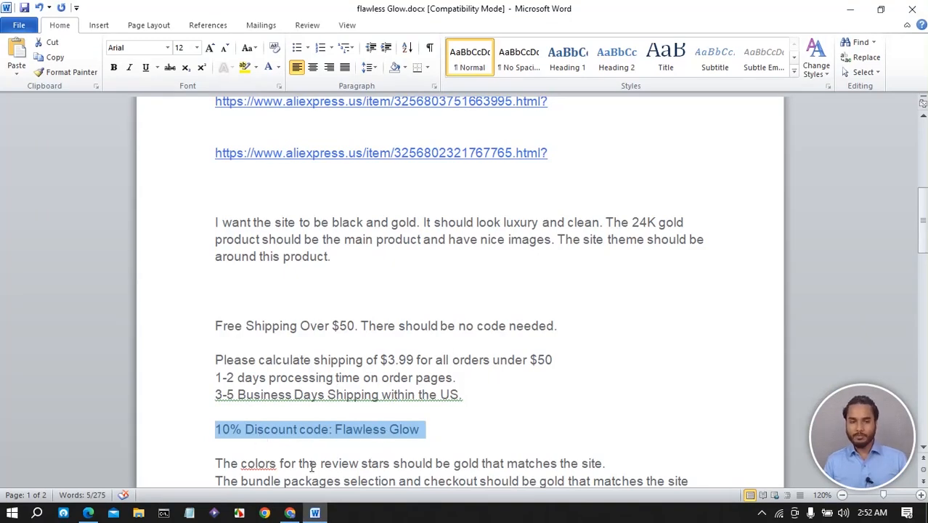
click(289, 513)
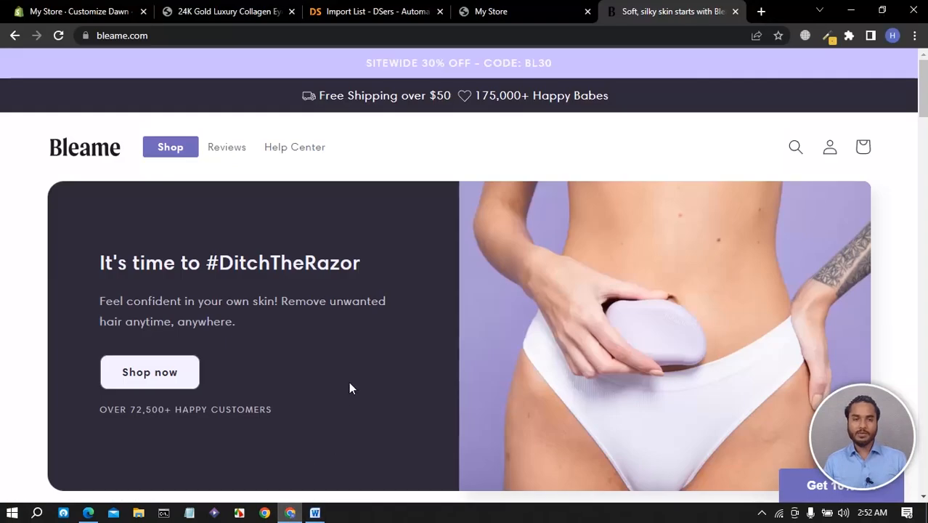
click(214, 12)
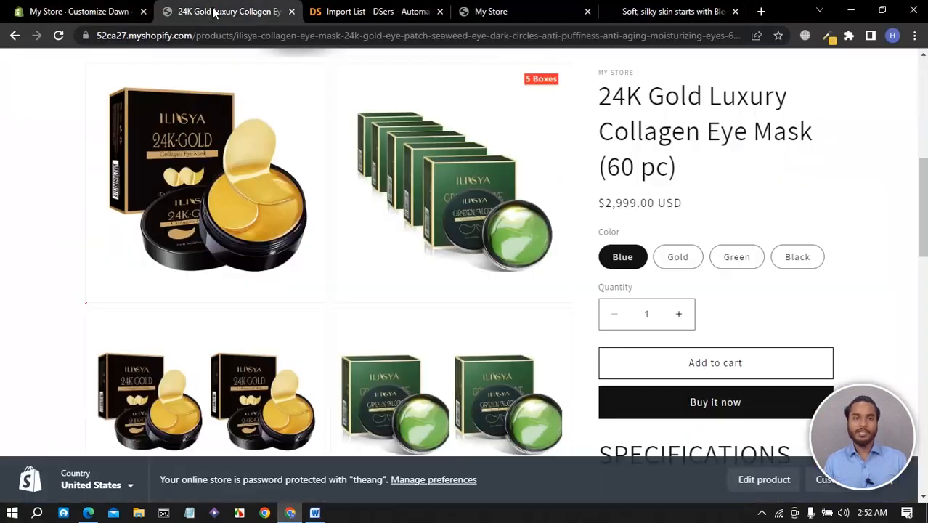
click(350, 13)
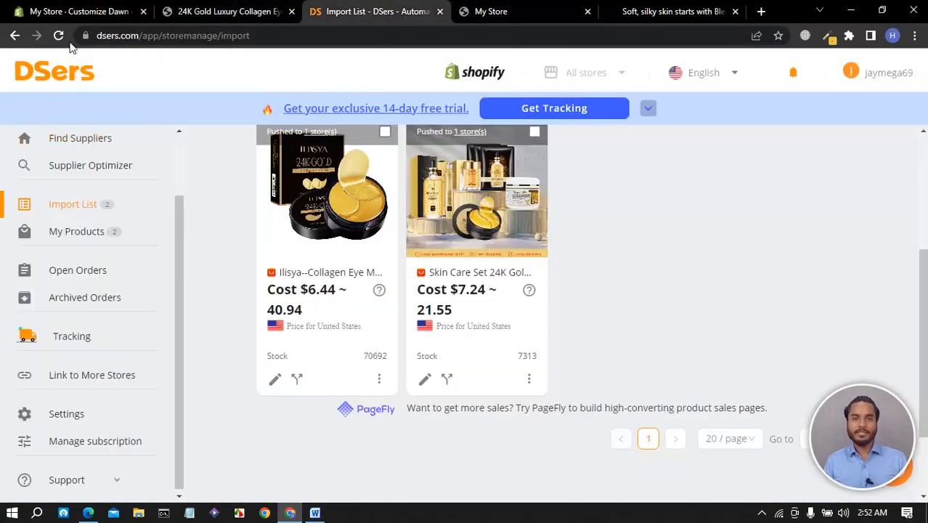
click(78, 13)
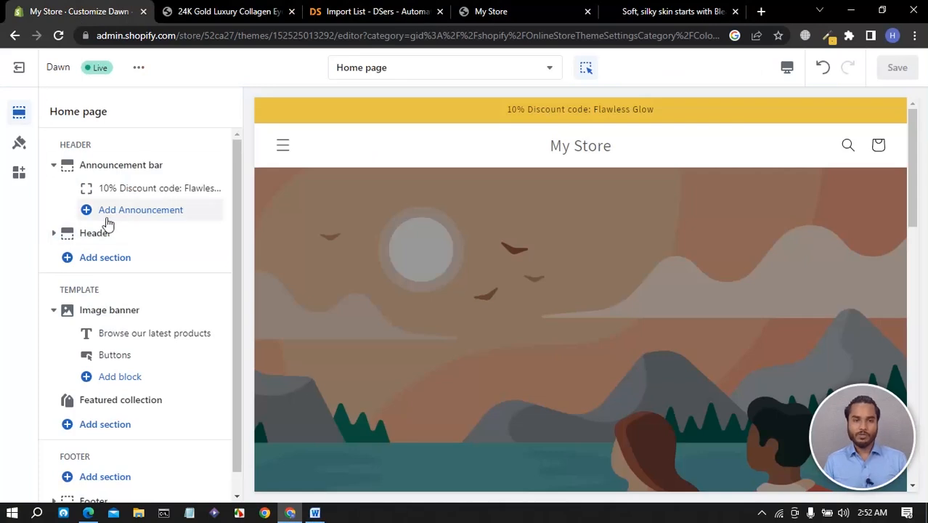
Add a second announcement reading "Free Shipping over $50" to the announcement bar and save the theme.
click(141, 214)
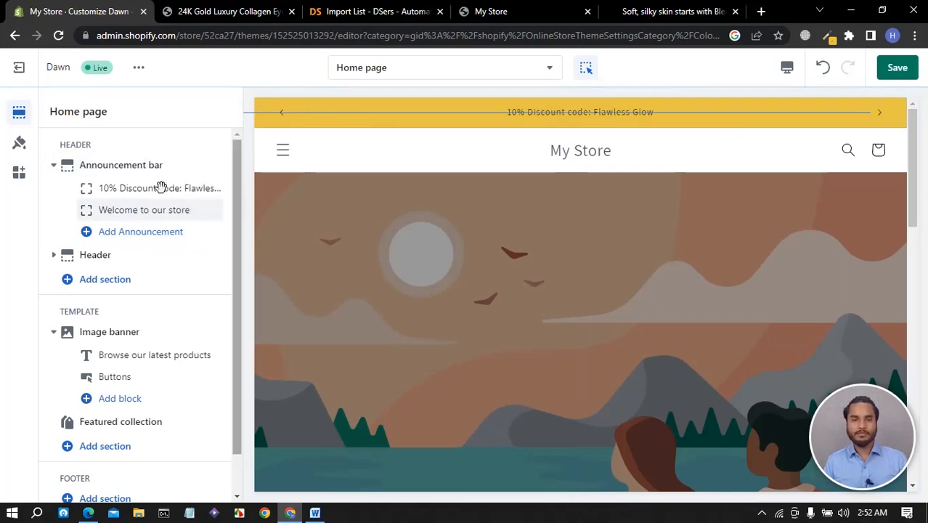
click(137, 210)
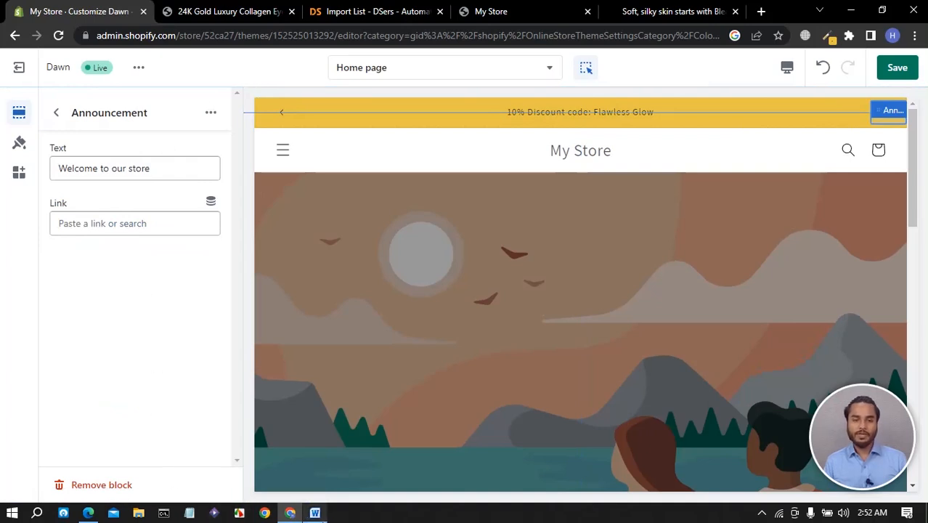
drag(155, 168, 4, 173)
key(super+v)
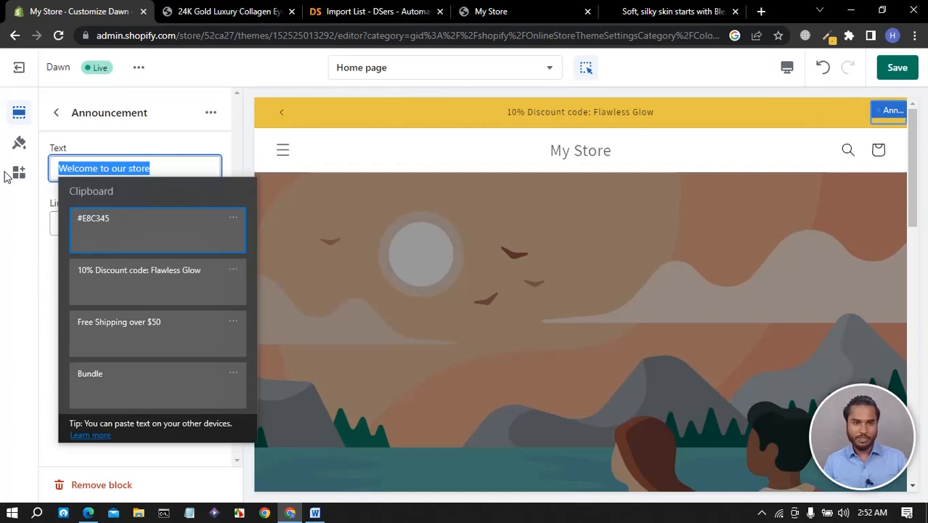
click(115, 282)
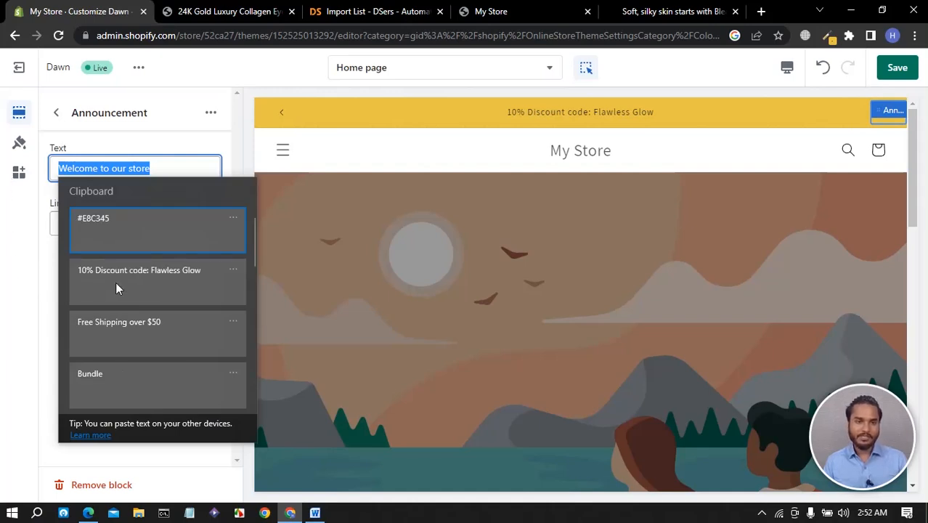
click(120, 323)
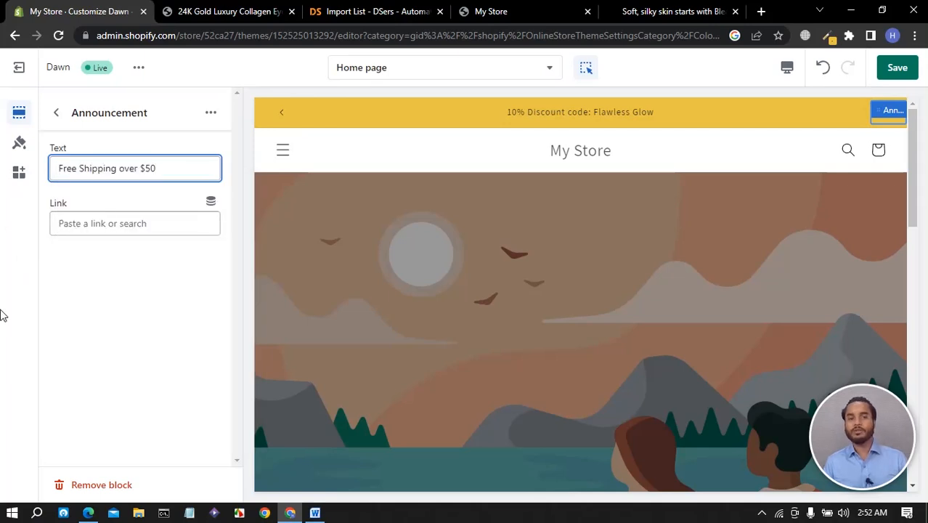
click(895, 69)
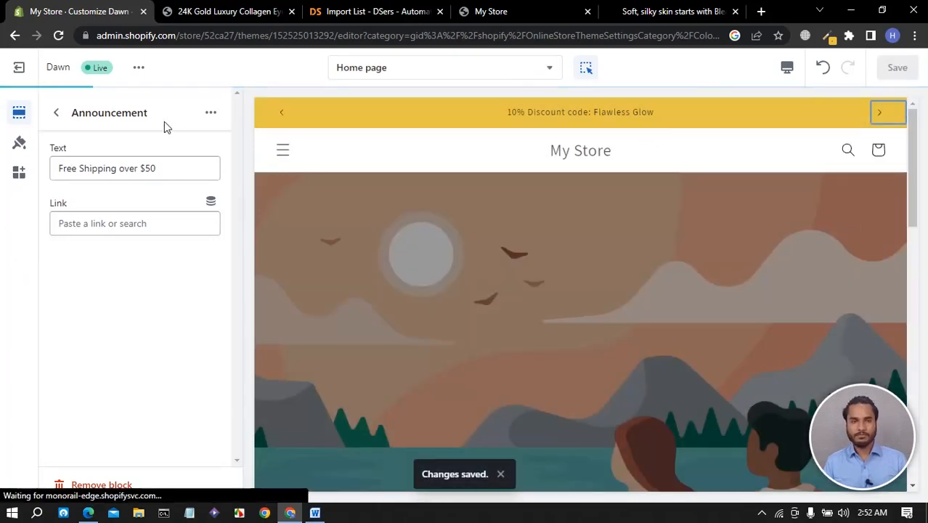
Reload the live storefront and page through the announcement bar's messages in both directions.
click(486, 12)
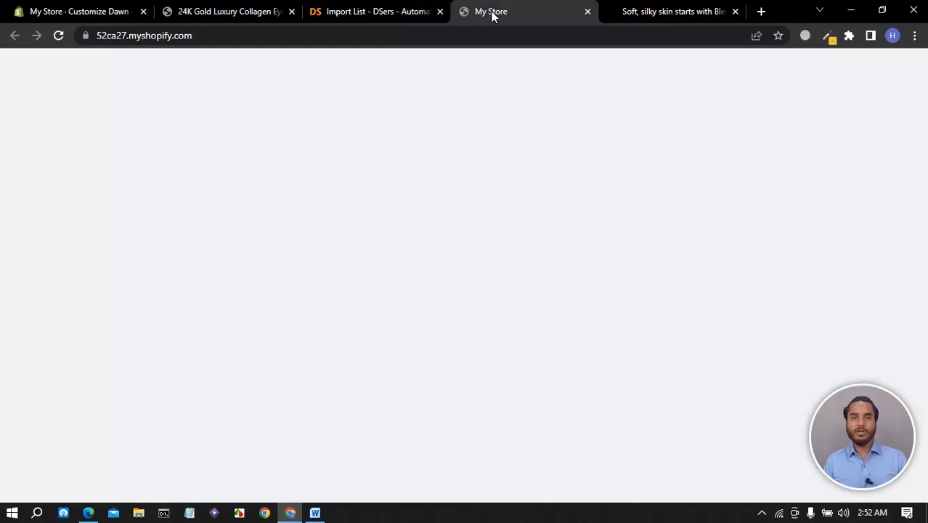
click(60, 35)
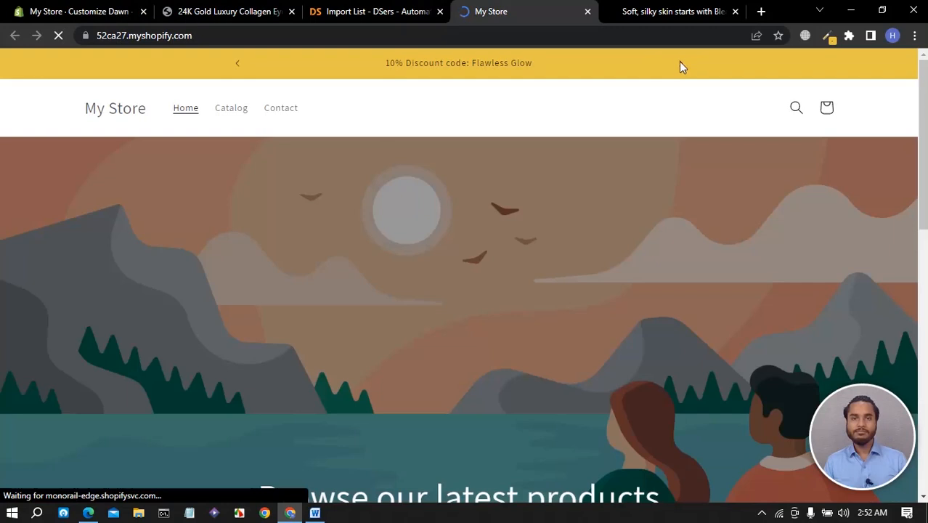
click(680, 65)
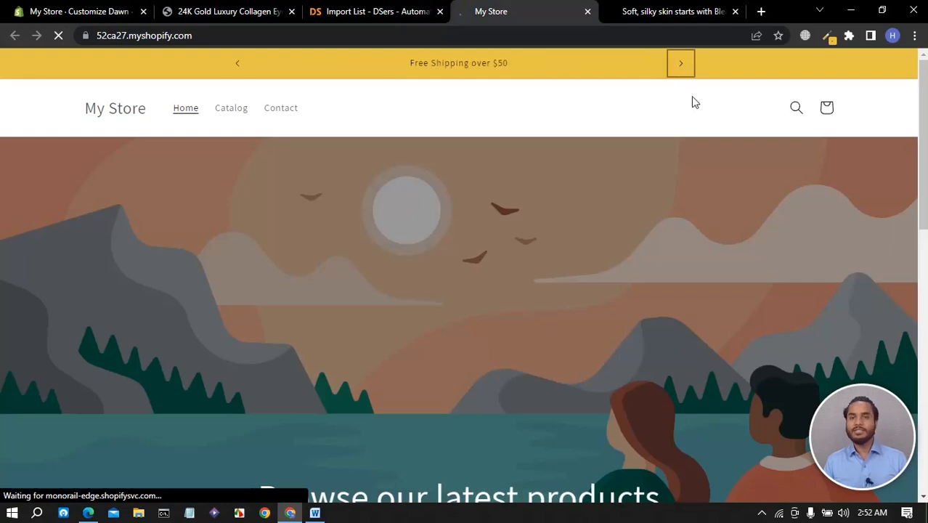
click(241, 71)
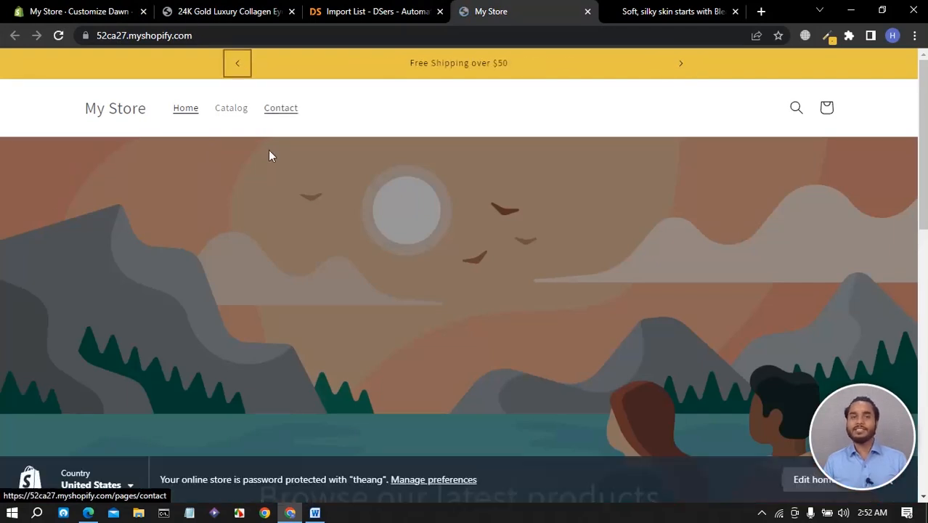
click(682, 65)
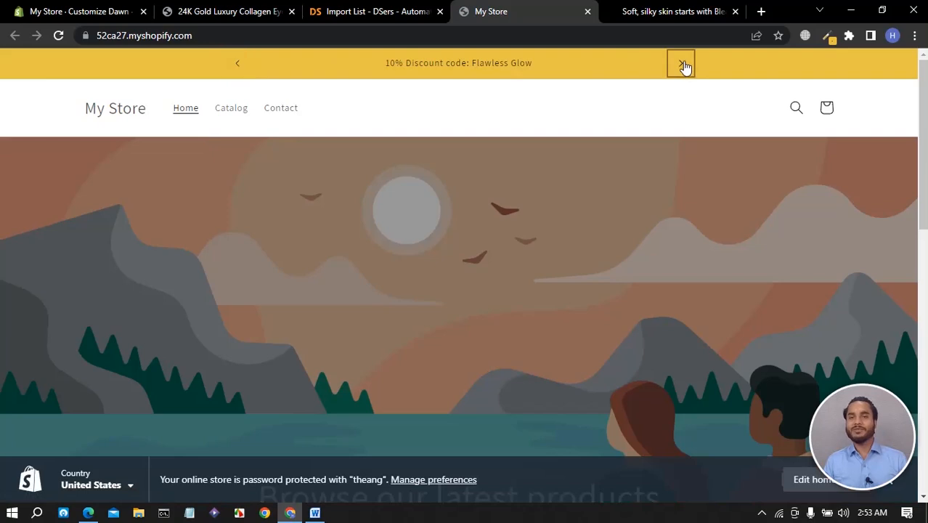
click(682, 66)
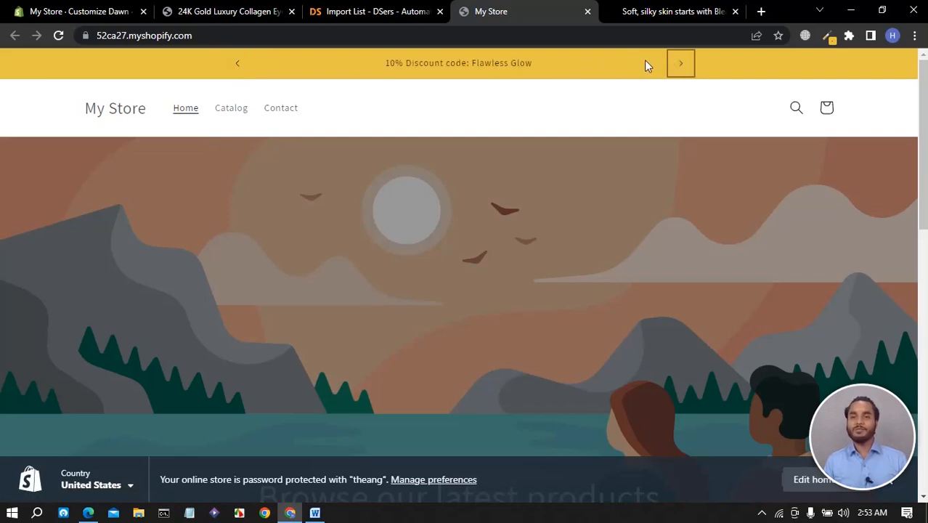
Turn off the announcement bar's separator line in the theme editor and save the theme.
click(101, 11)
click(56, 112)
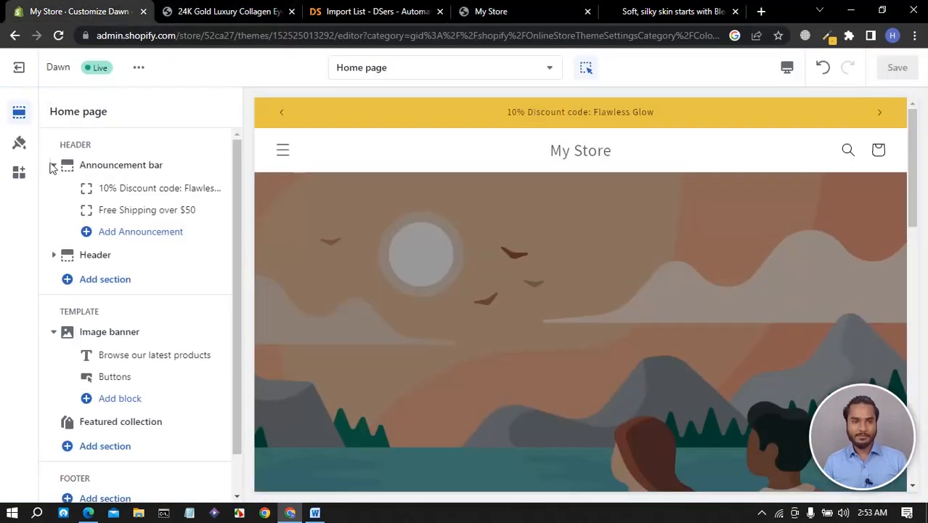
click(121, 168)
key(Escape)
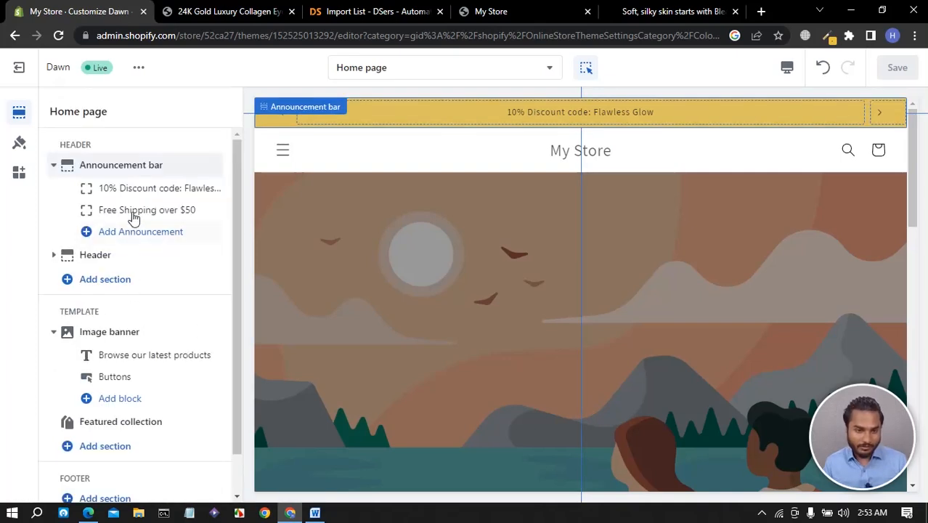
click(129, 165)
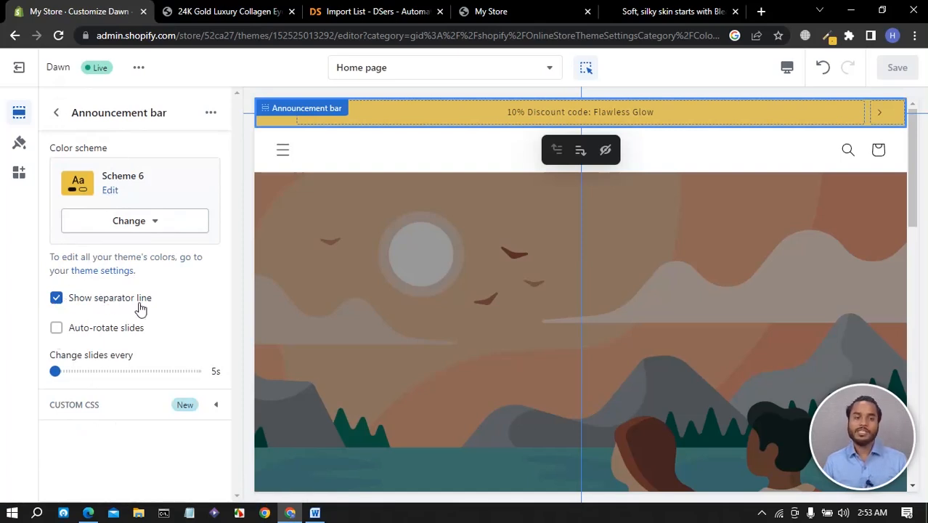
click(57, 297)
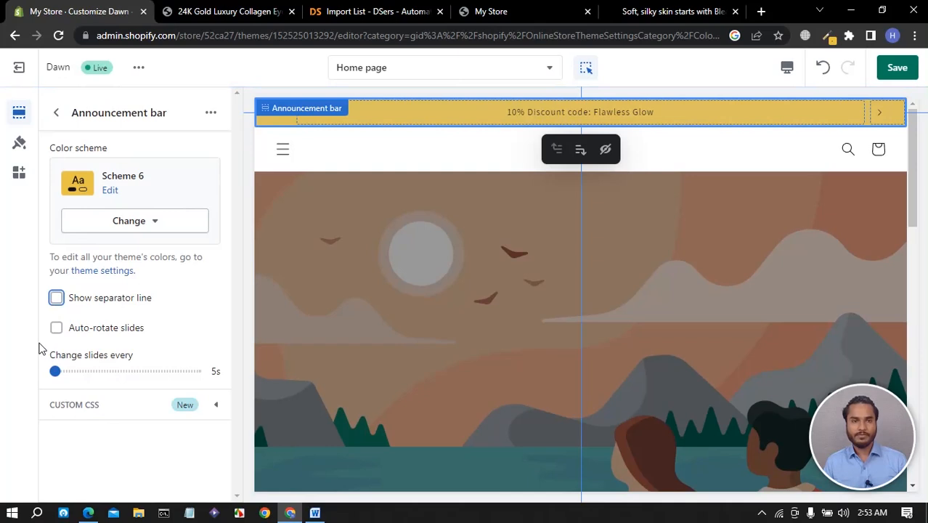
click(895, 67)
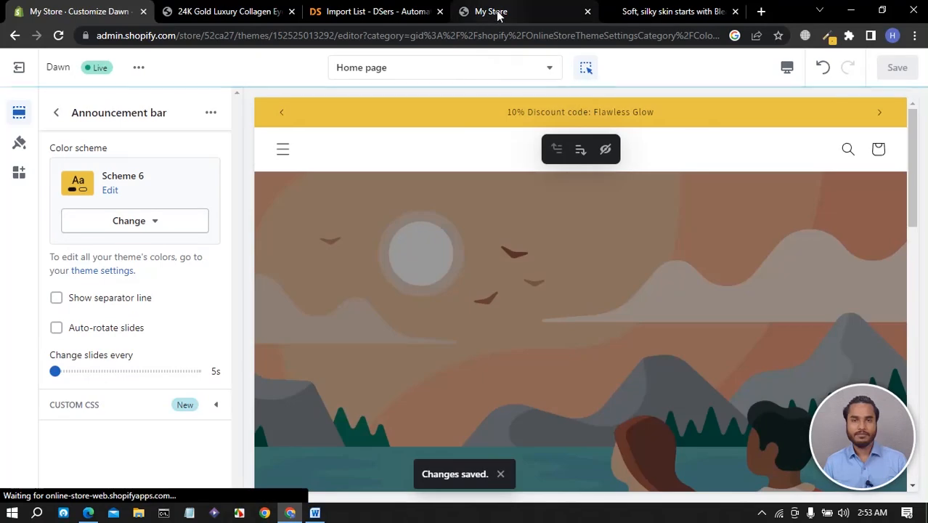
Reload the storefront, page through its announcements without the separator line, and compare the header with the Bleame site.
click(499, 11)
click(58, 36)
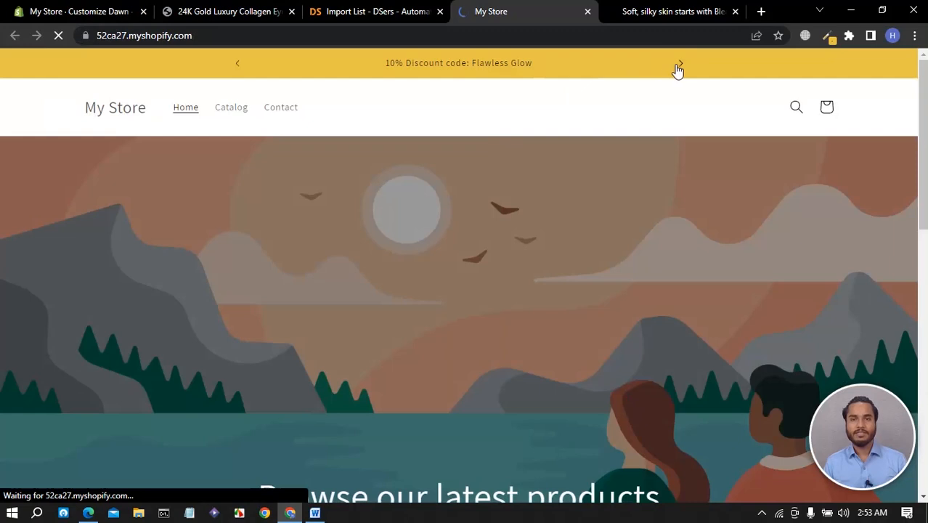
click(679, 66)
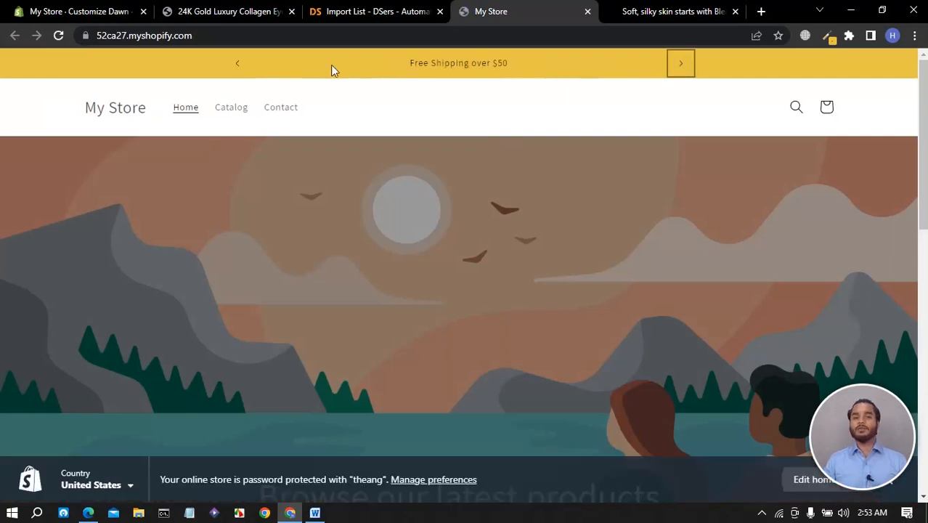
click(237, 67)
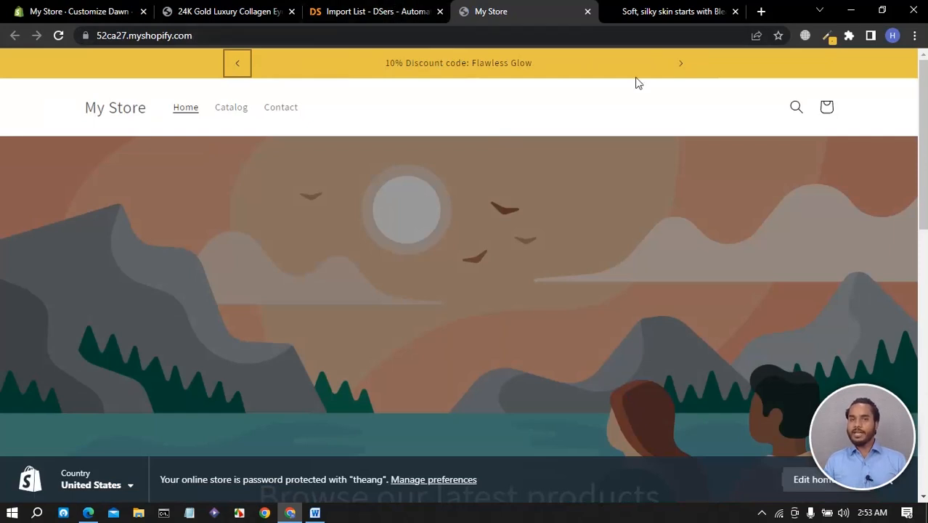
click(647, 12)
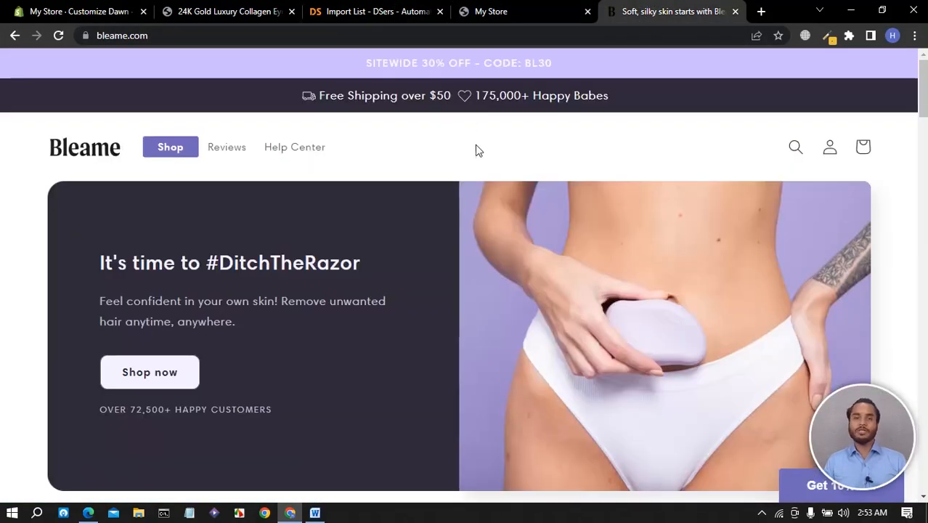
click(508, 12)
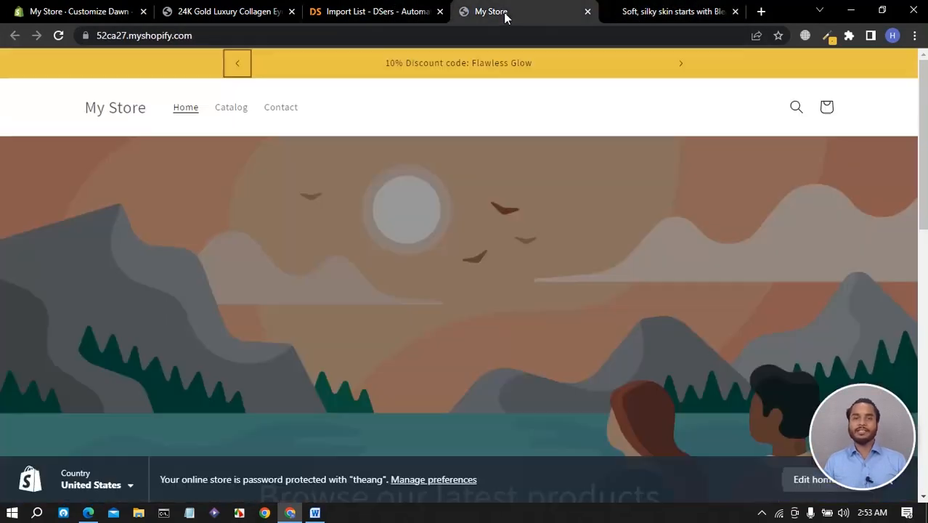
click(380, 11)
click(287, 13)
click(479, 12)
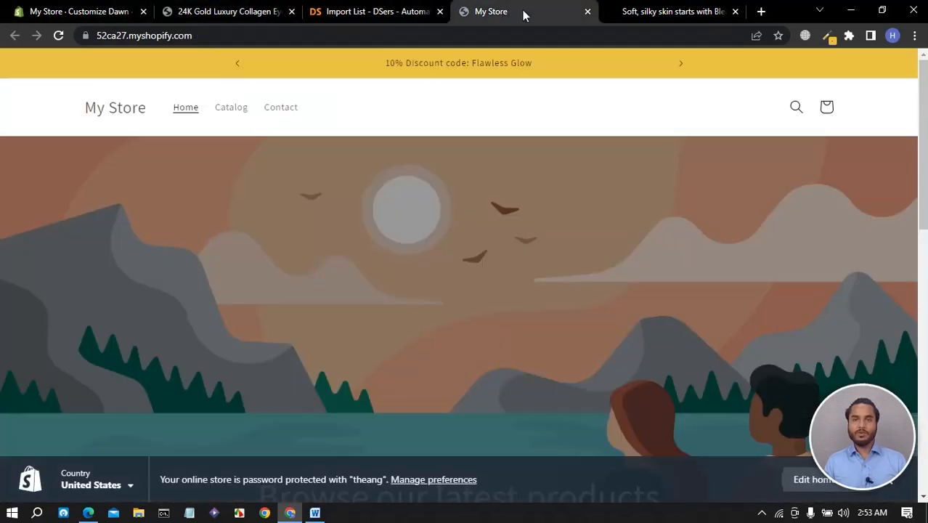
Turn the announcement bar's separator line back on in the theme editor, keep slide auto-rotation off, and save the theme.
click(76, 12)
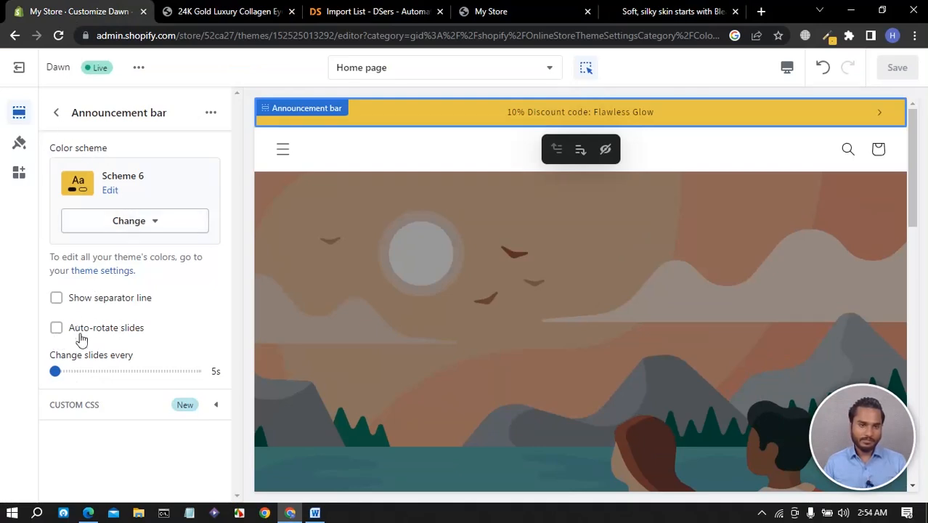
click(57, 298)
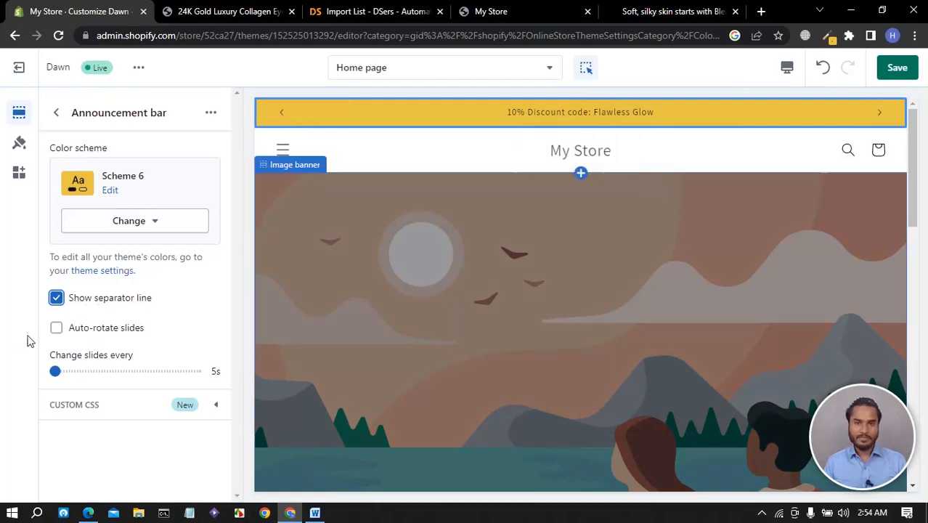
click(56, 327)
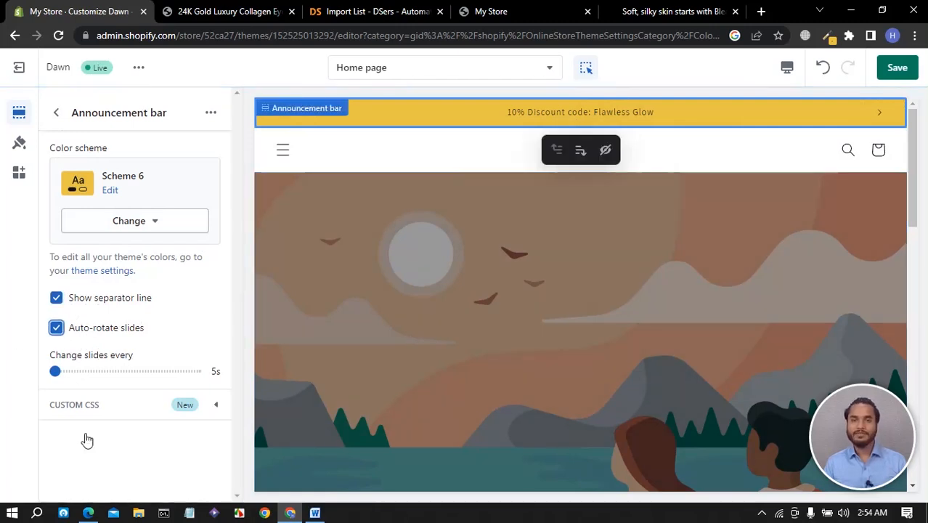
click(58, 331)
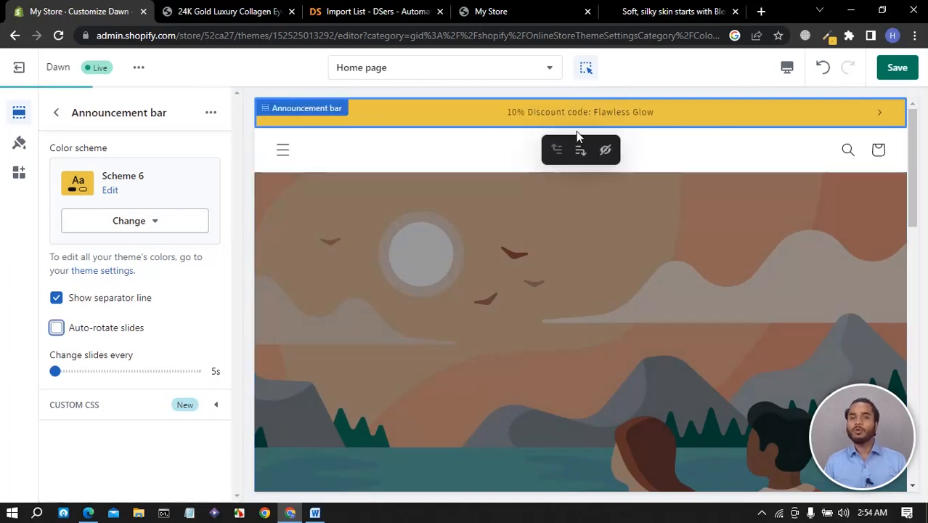
click(897, 68)
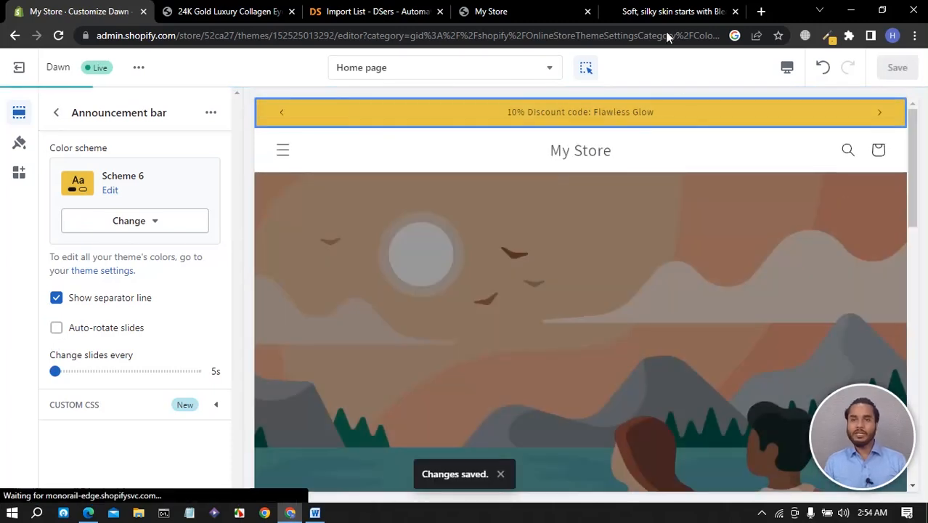
Check the Bleame site's header, then reload the live storefront and page its announcements forward and back.
click(686, 13)
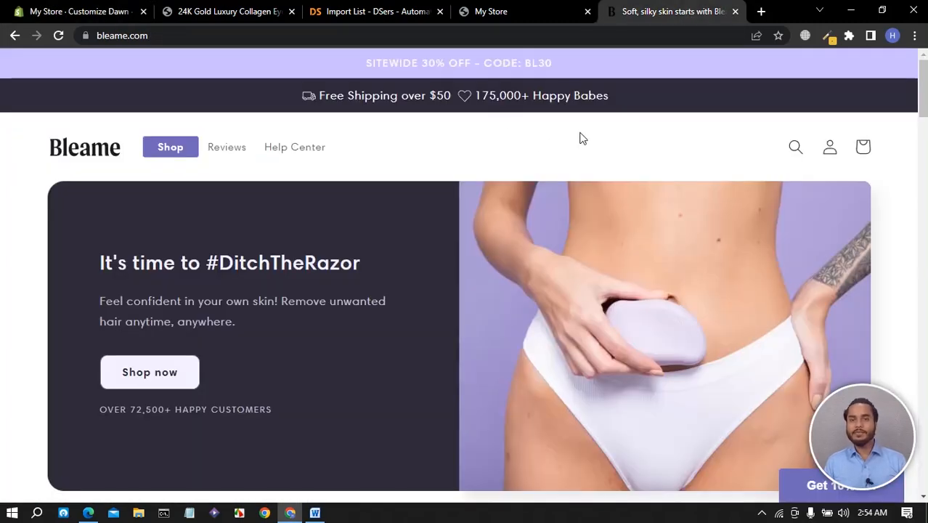
click(517, 13)
click(60, 37)
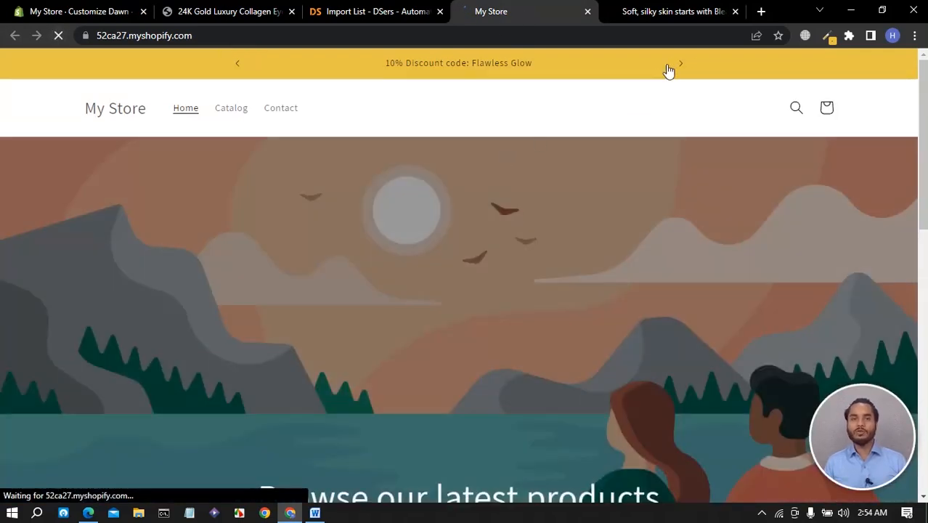
click(682, 65)
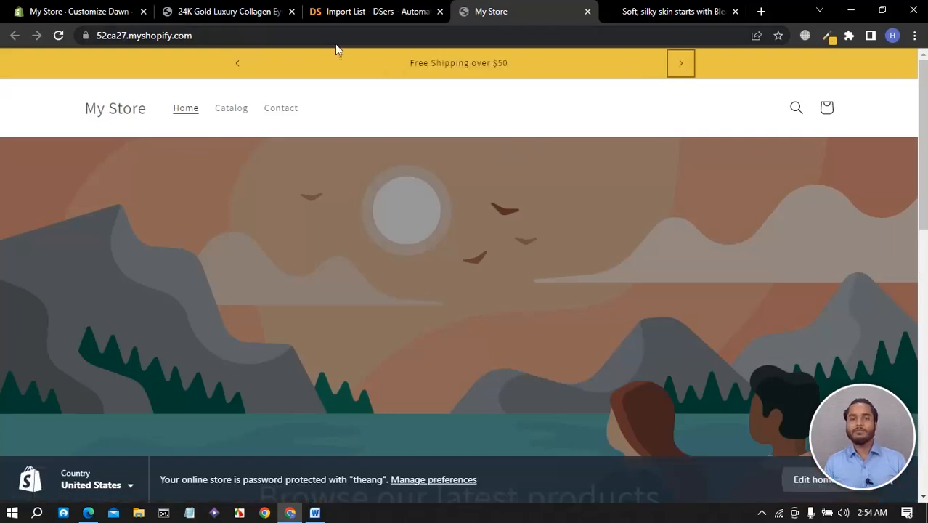
click(237, 63)
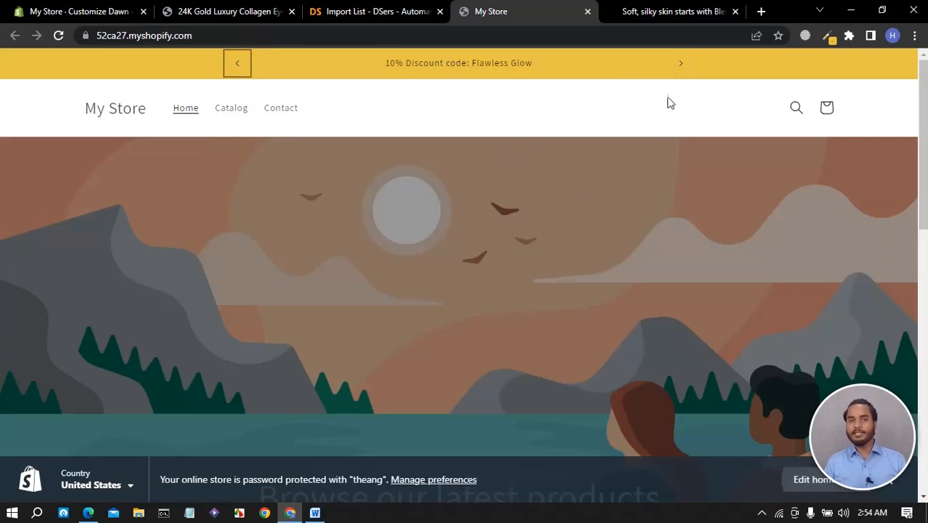
Look through the Bleame home page down to its customer reviews and compare it with the storefront and product page.
click(393, 8)
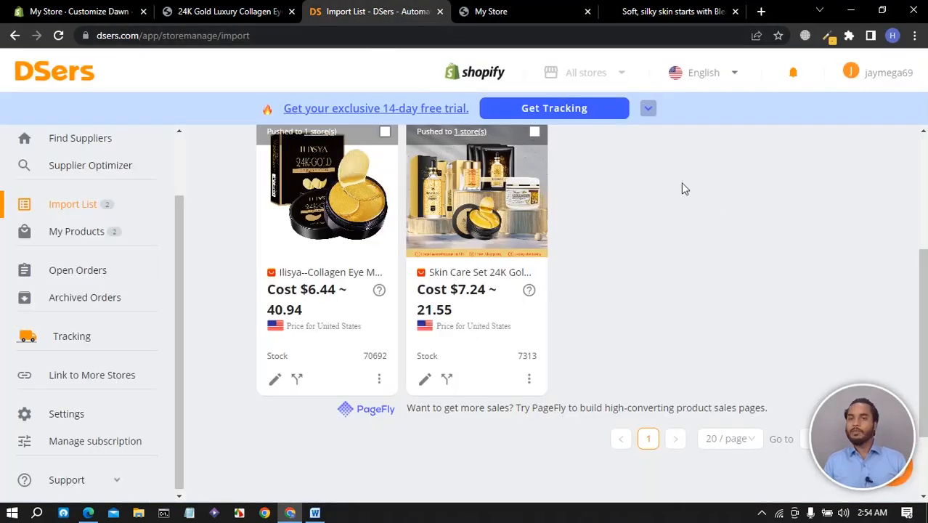
click(629, 12)
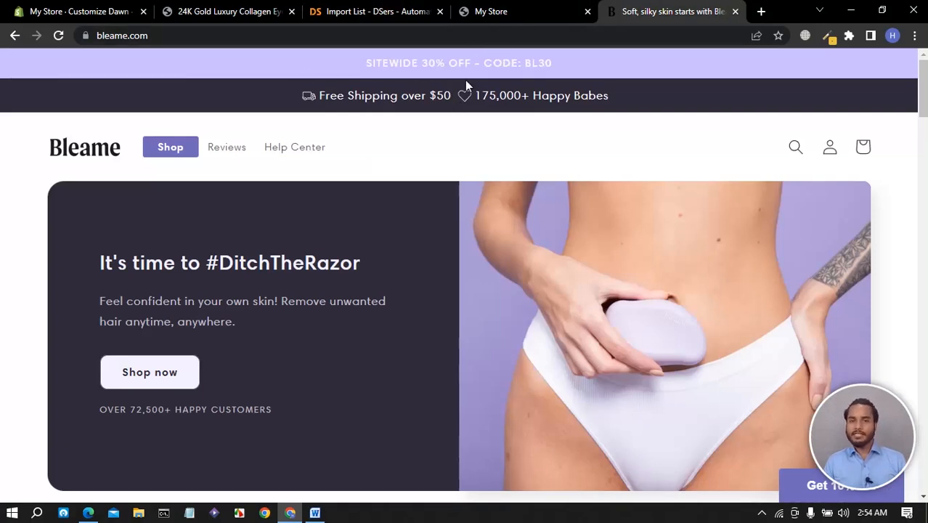
scroll(128, 179, down, 10)
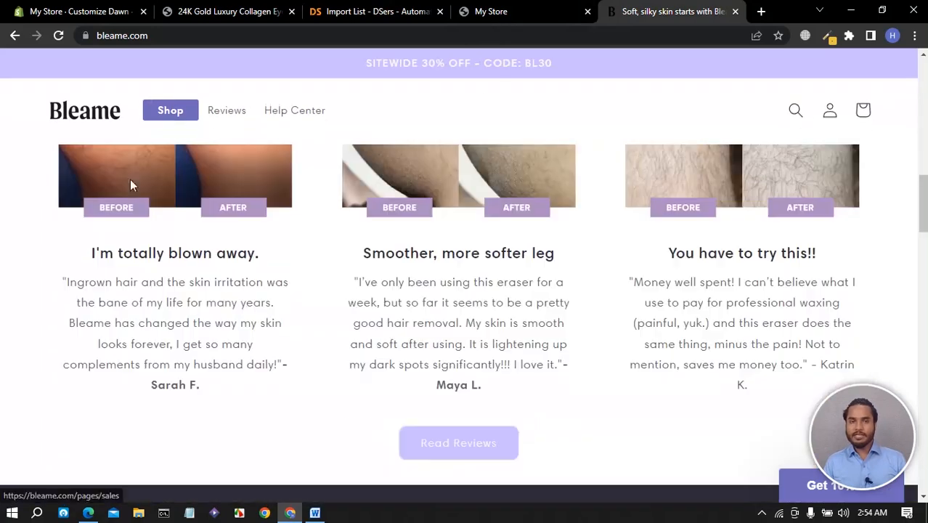
click(509, 12)
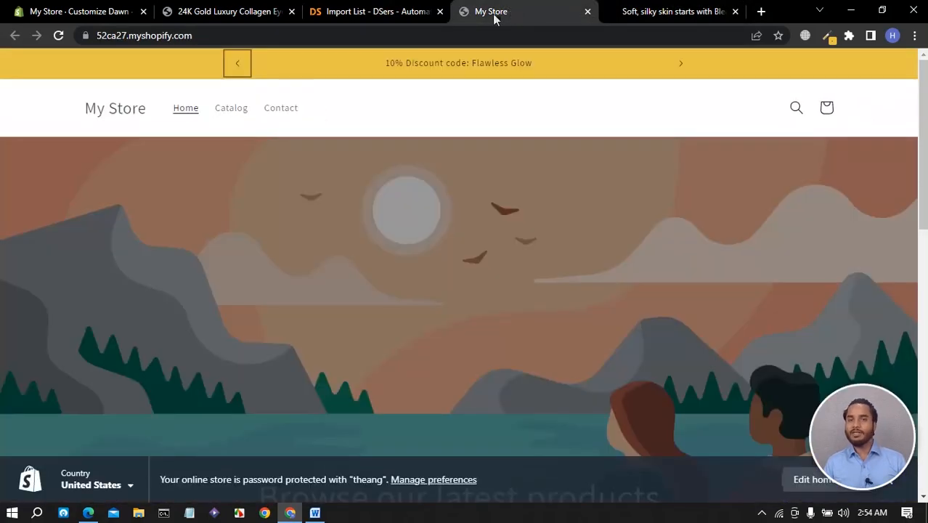
click(394, 12)
click(218, 12)
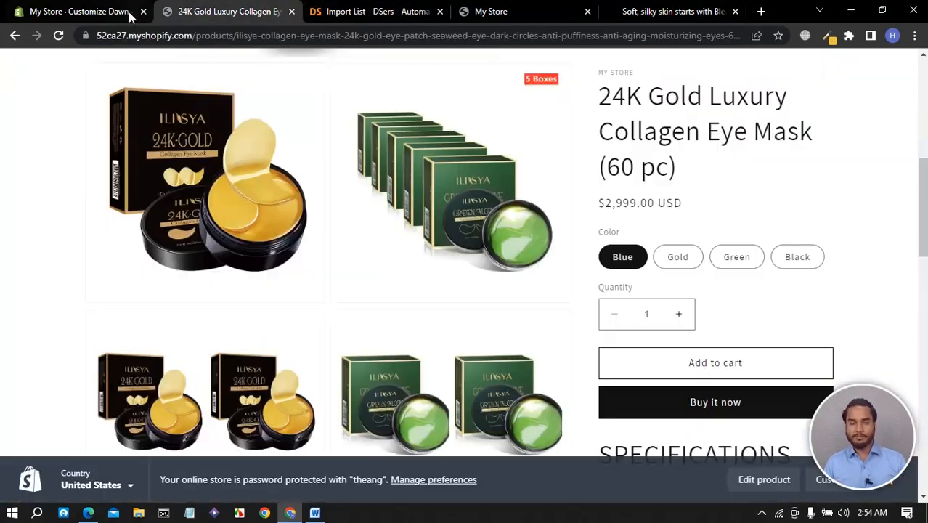
Add a third announcement with the default text to the announcement bar in the theme editor and review the bar's settings.
click(115, 13)
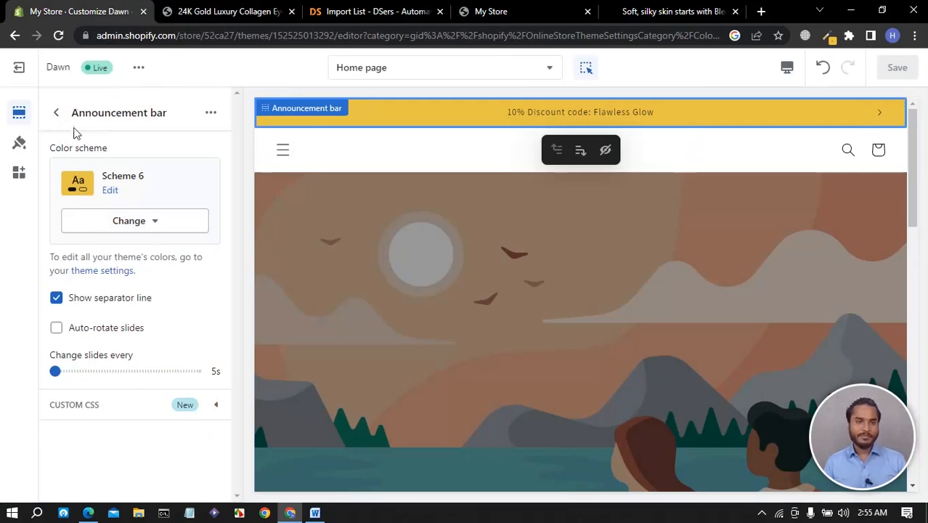
click(56, 112)
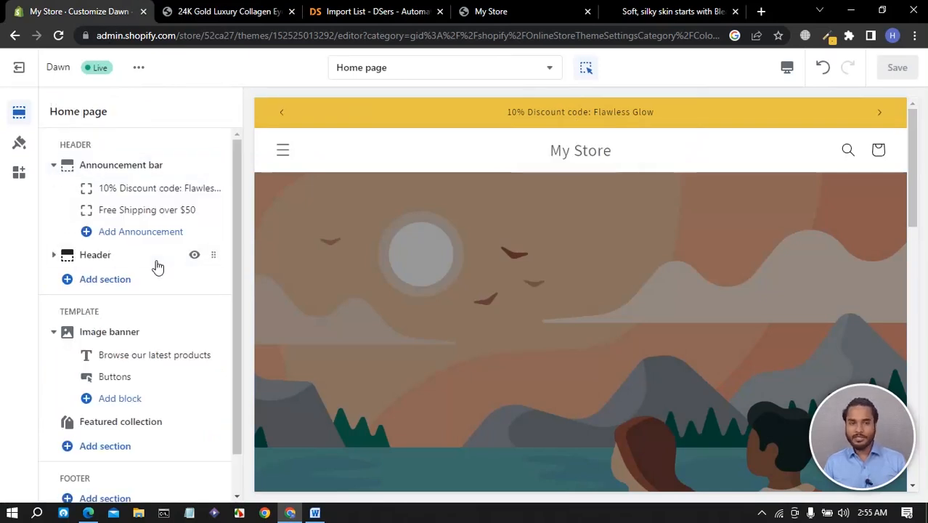
click(137, 232)
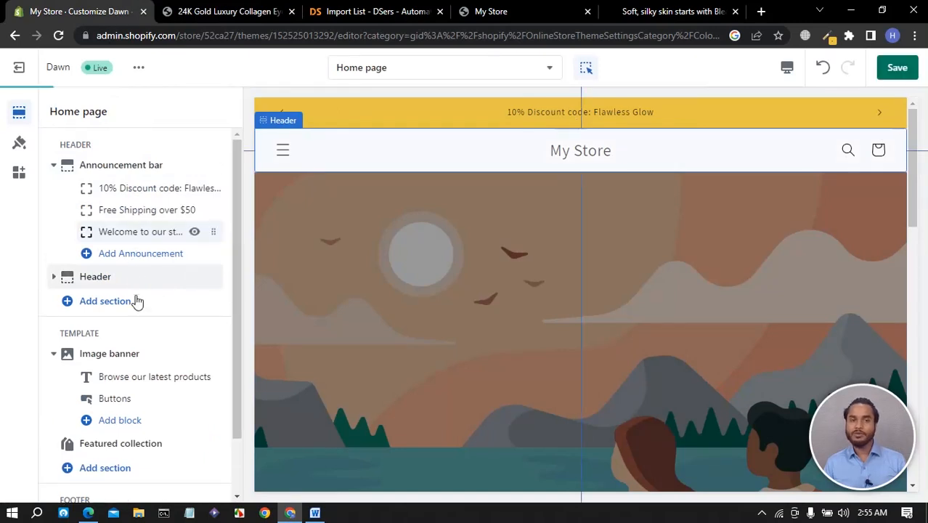
click(121, 181)
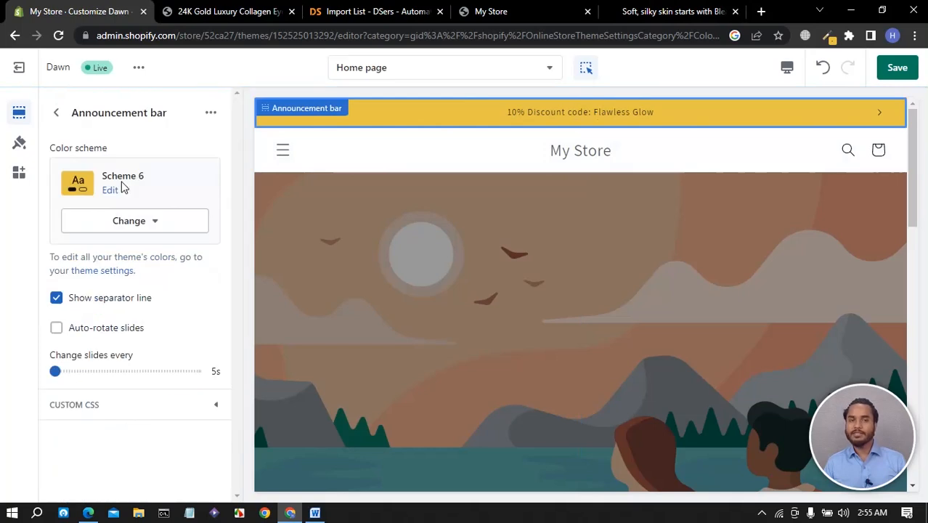
click(138, 223)
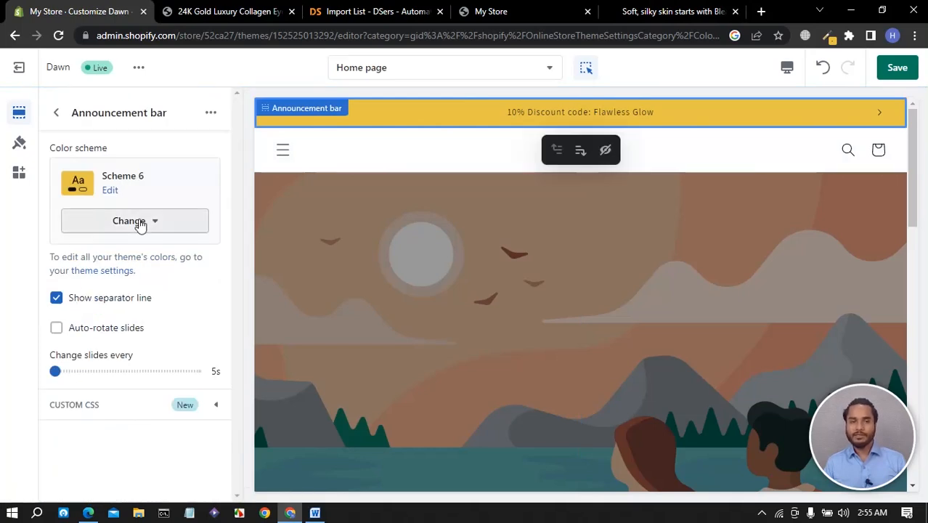
click(44, 222)
click(58, 115)
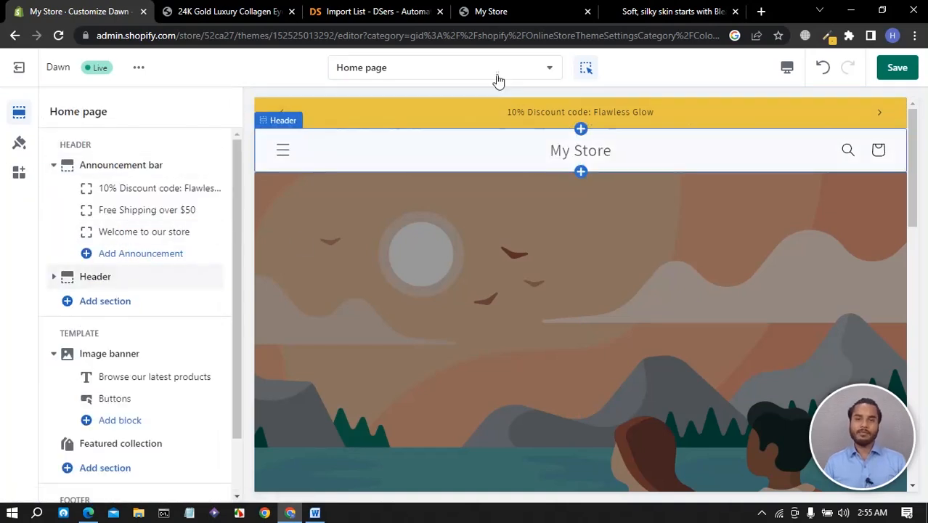
click(236, 14)
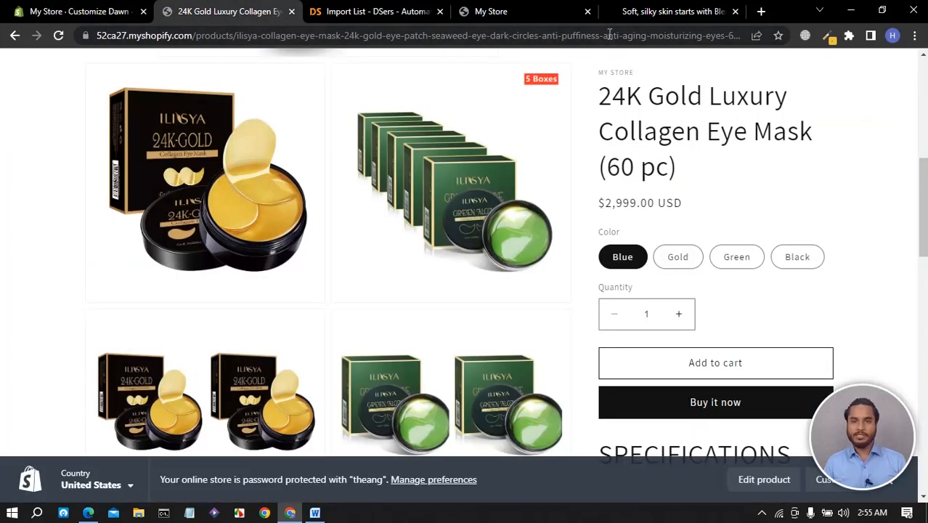
click(87, 12)
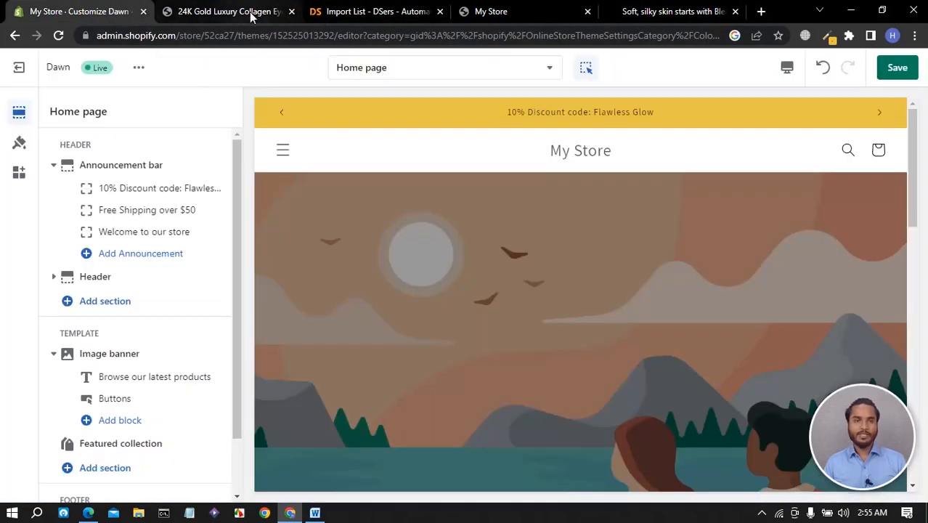
click(250, 15)
click(116, 13)
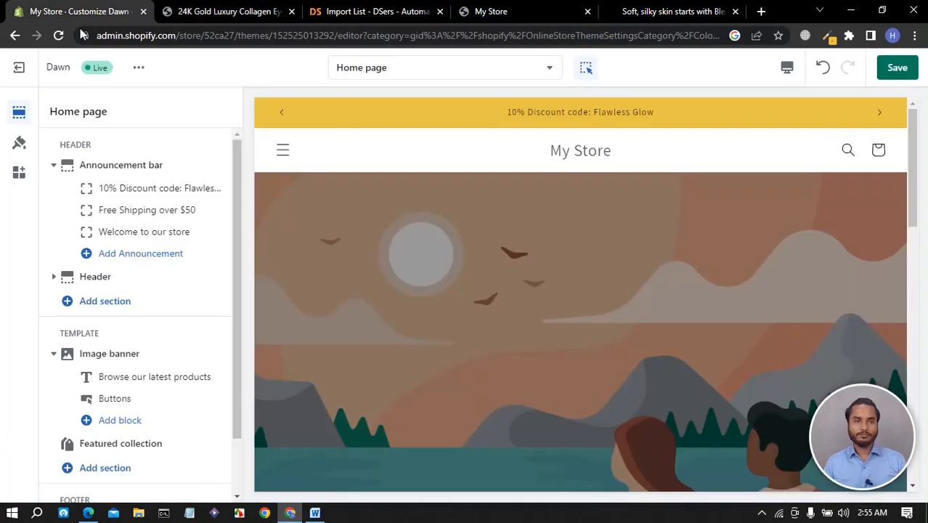
Examine the Header section's settings, from logo position, menu and color scheme to spacing and section padding.
click(107, 281)
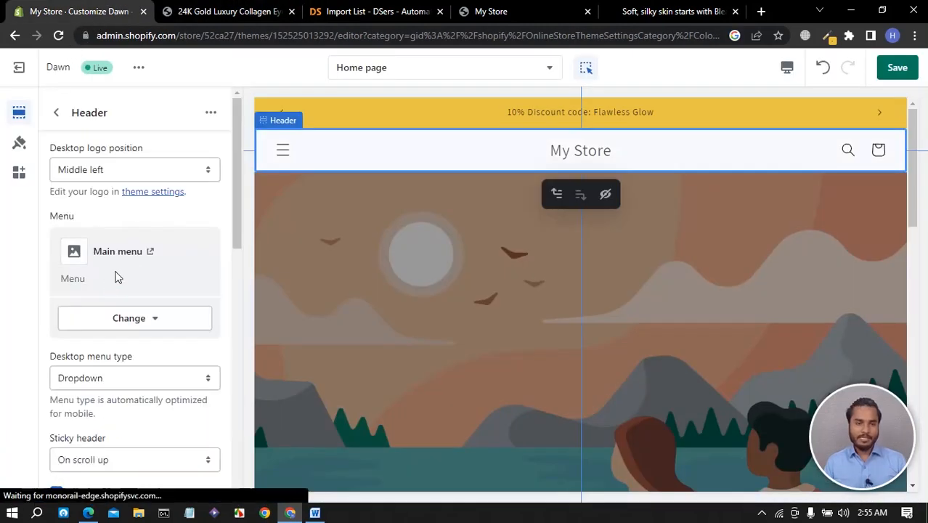
scroll(116, 290, down, 10)
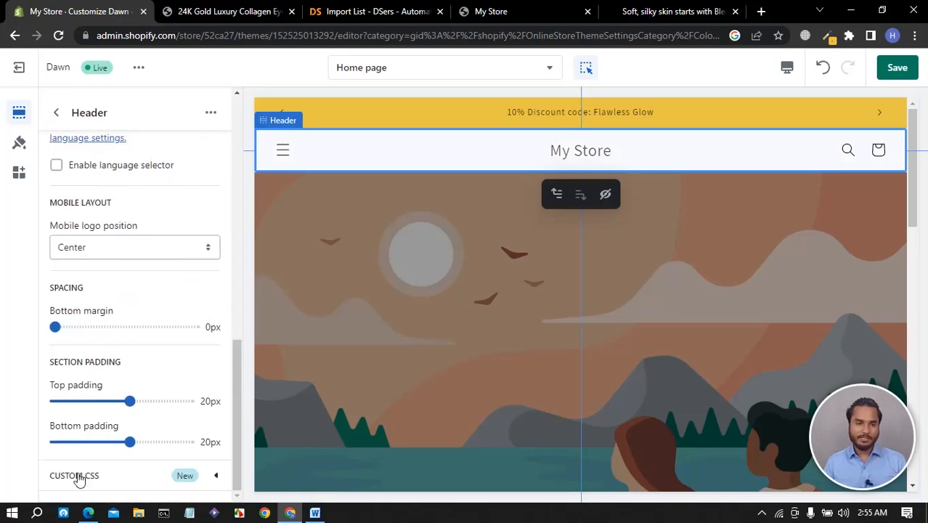
scroll(130, 294, up, 5)
scroll(131, 294, down, 5)
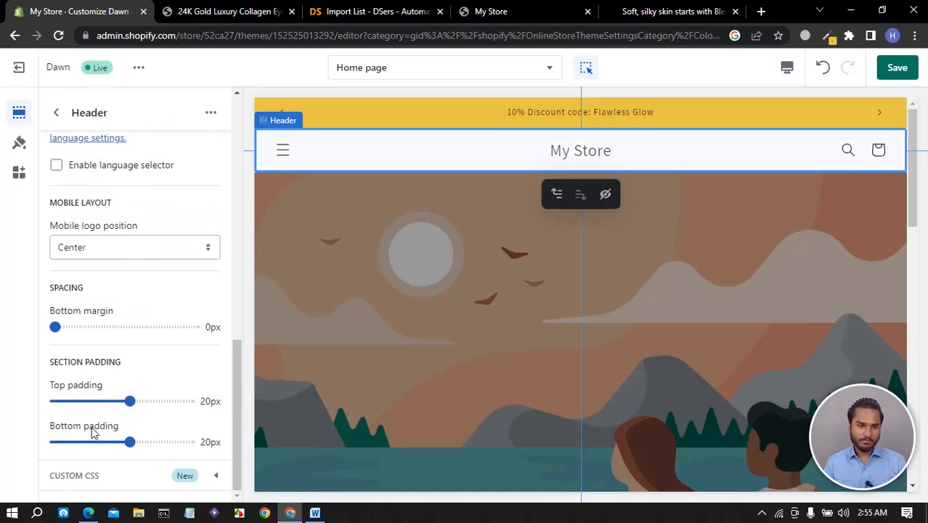
scroll(98, 244, up, 8)
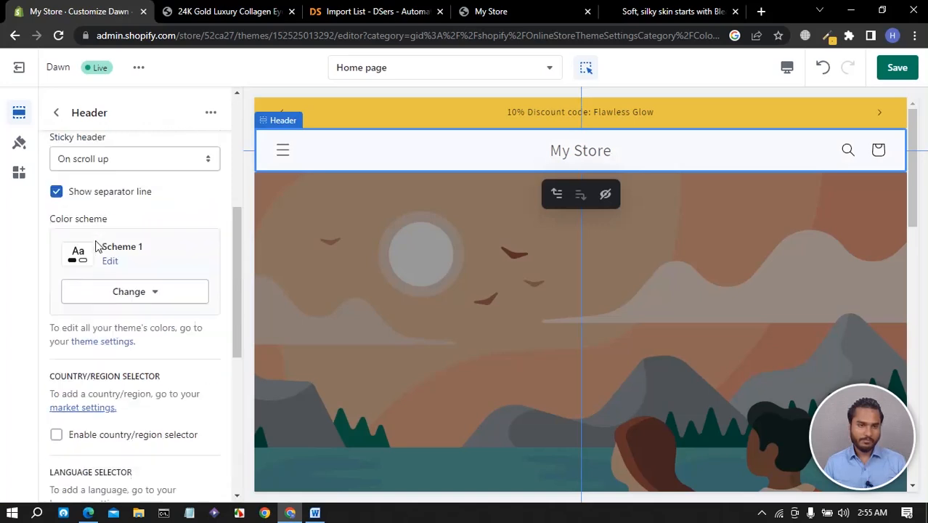
scroll(112, 235, down, 8)
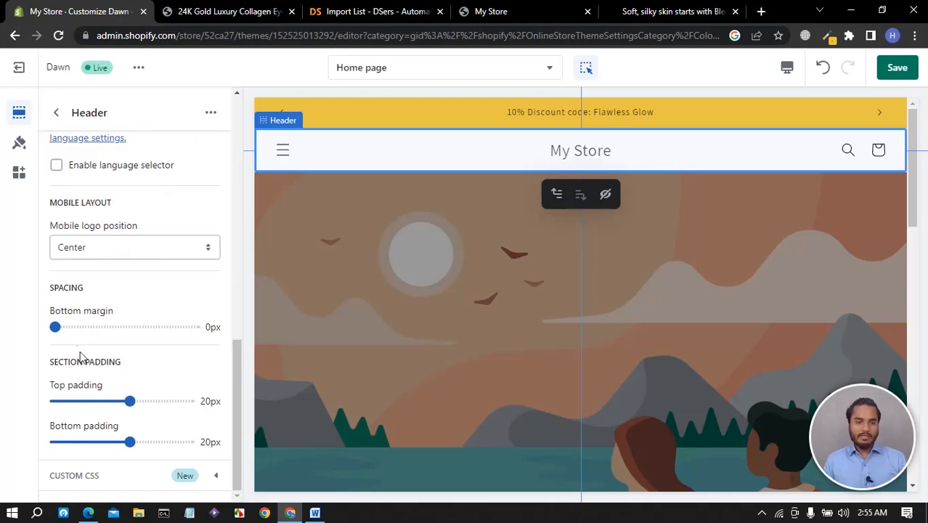
scroll(168, 392, up, 5)
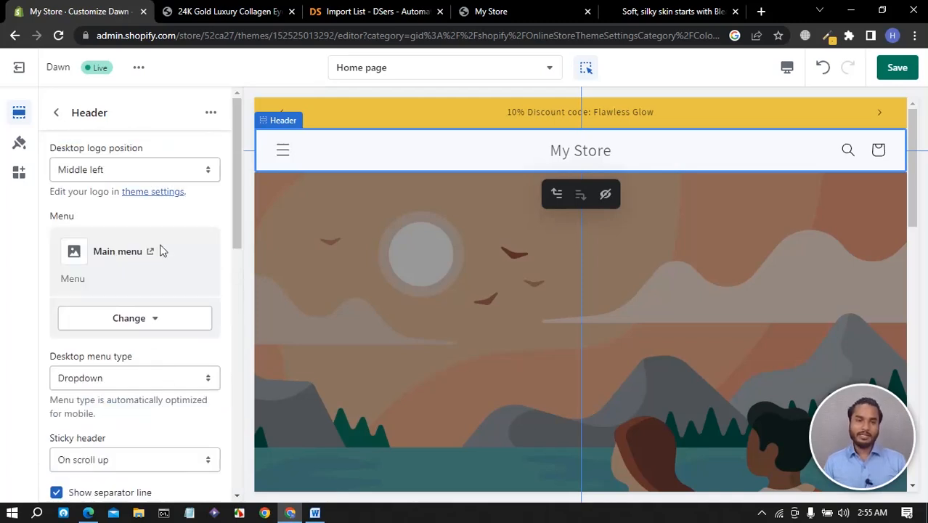
scroll(161, 251, down, 5)
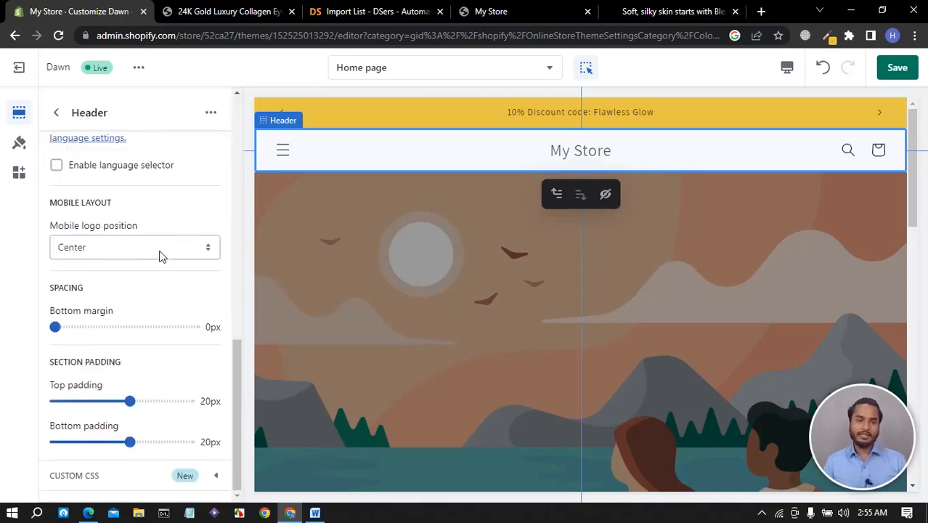
Look through the theme settings categories, from color schemes and typography to brand information, cart and checkout.
click(19, 144)
scroll(133, 222, down, 10)
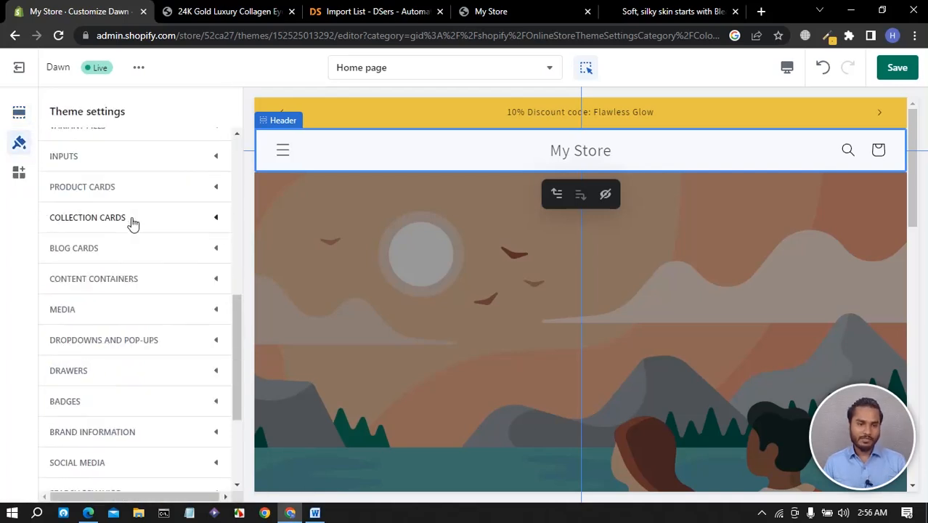
scroll(124, 211, up, 3)
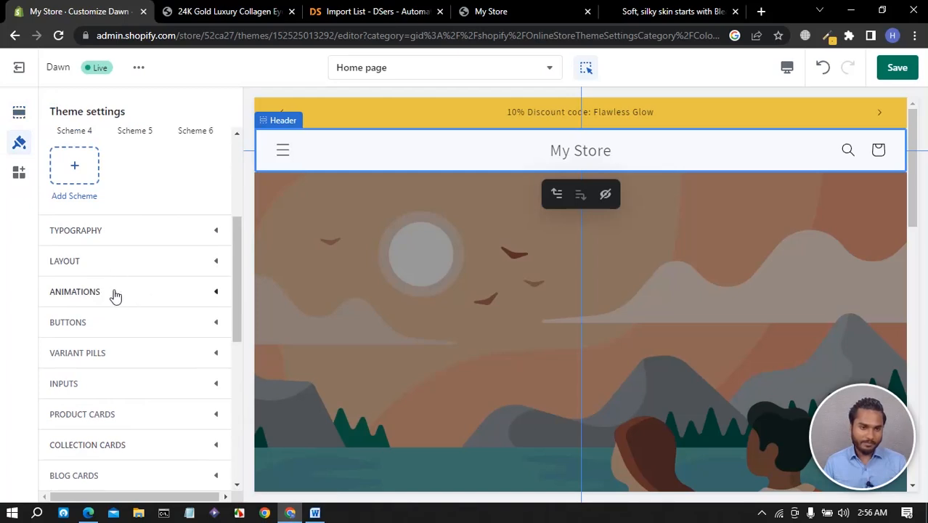
scroll(115, 294, down, 3)
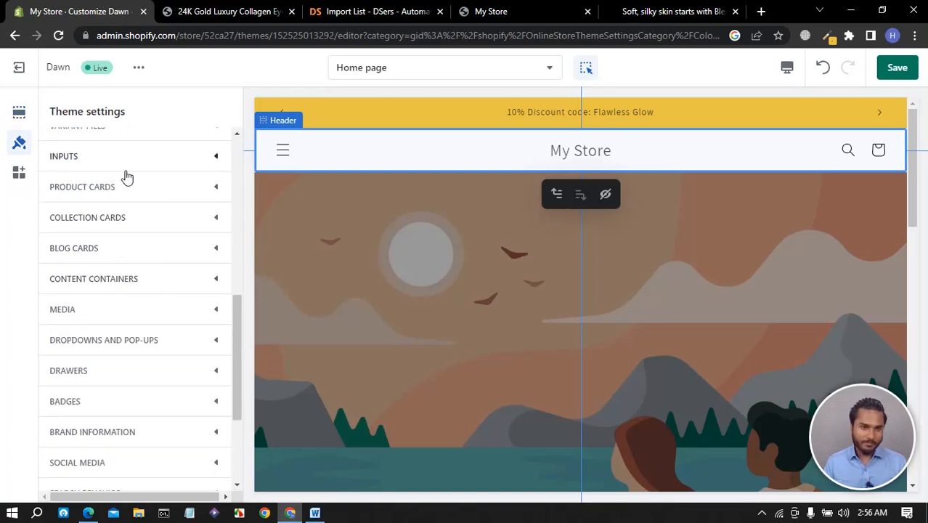
scroll(128, 177, down, 3)
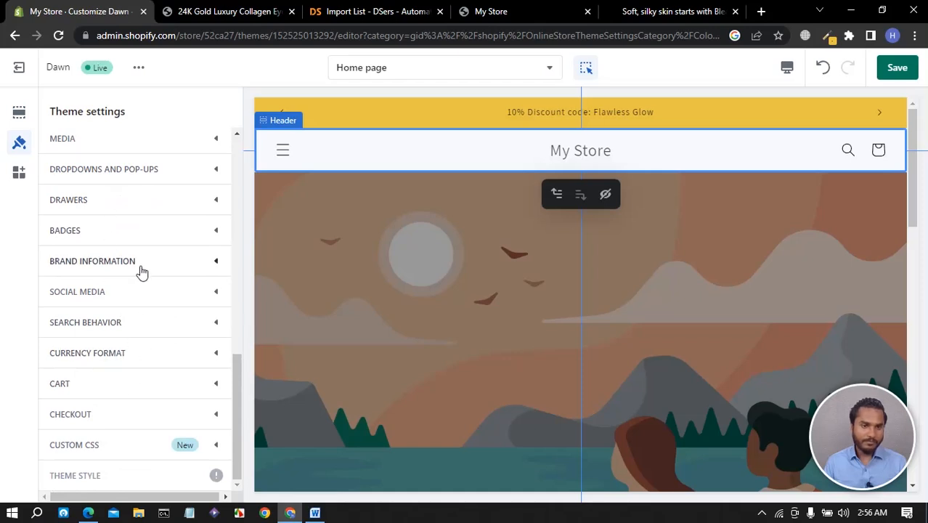
scroll(121, 213, up, 5)
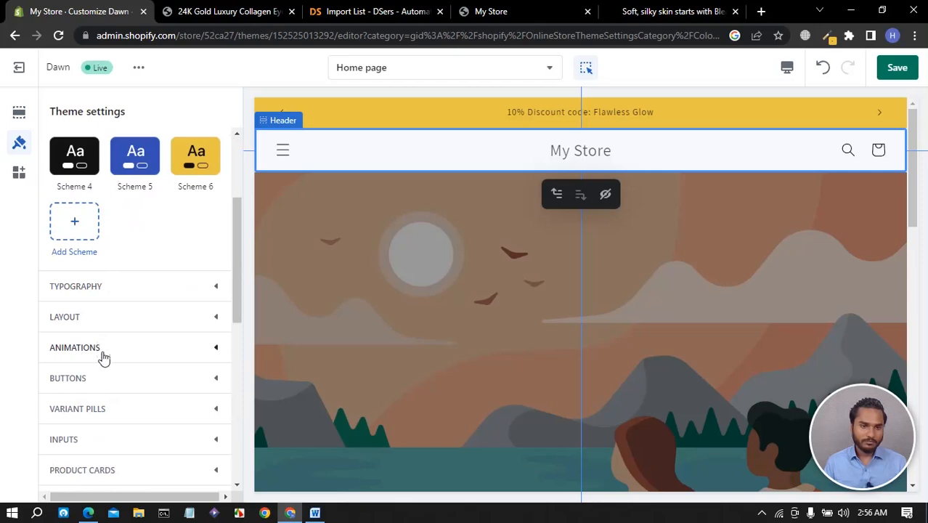
Look through the remaining theme settings categories and the Header section's settings to find where the logo is set.
scroll(104, 347, down, 3)
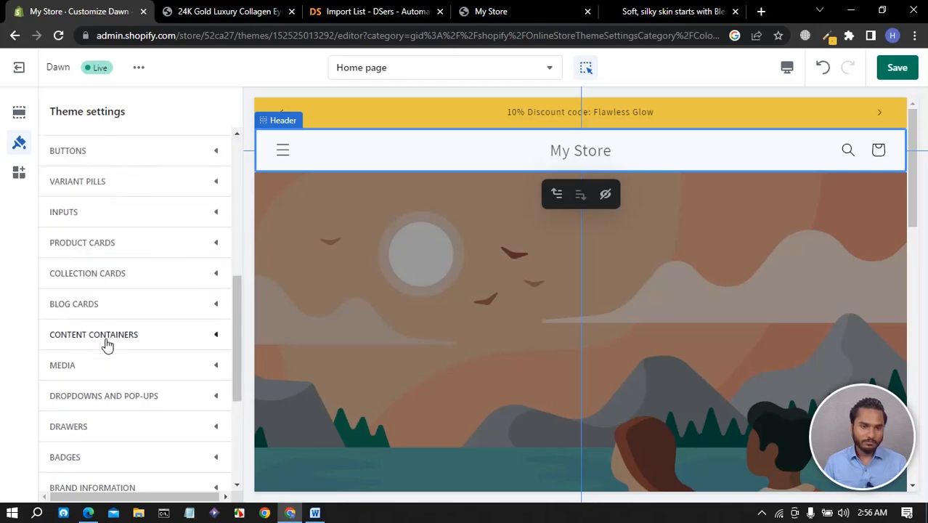
click(92, 222)
scroll(131, 265, down, 5)
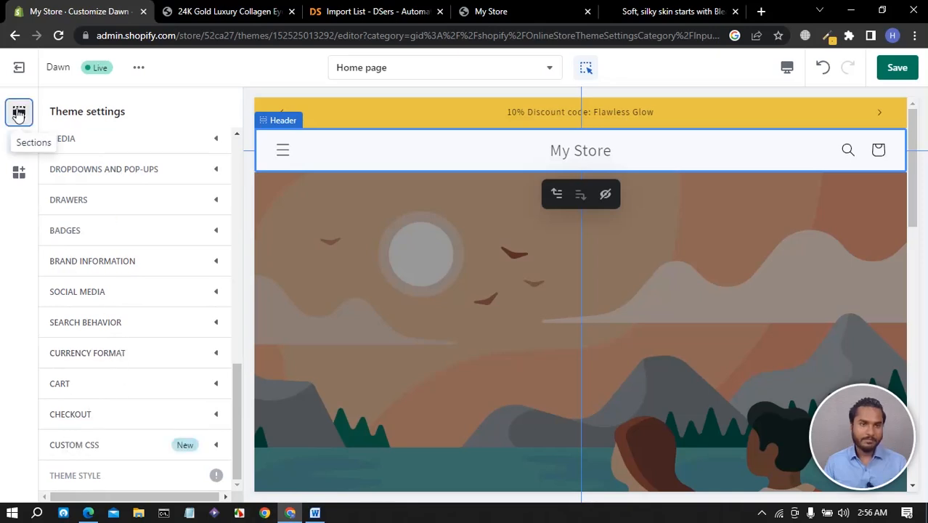
scroll(109, 287, down, 10)
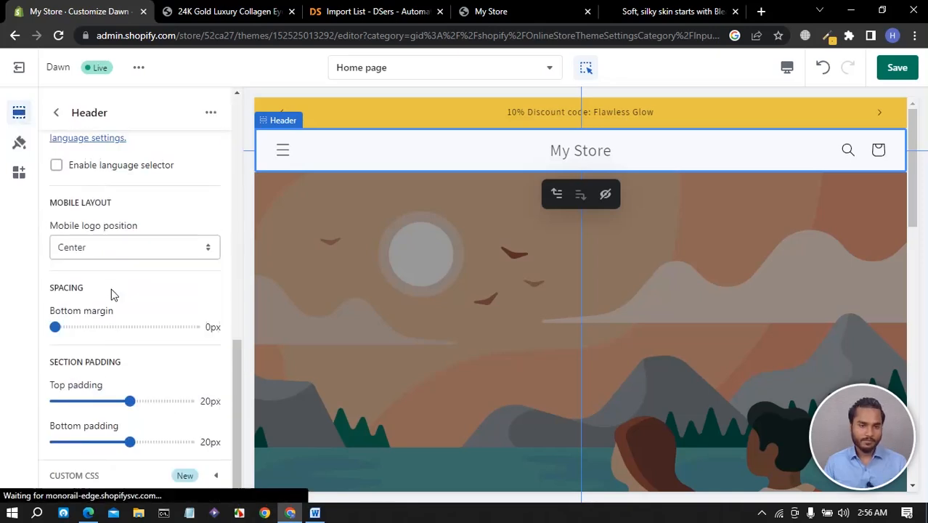
scroll(109, 290, up, 6)
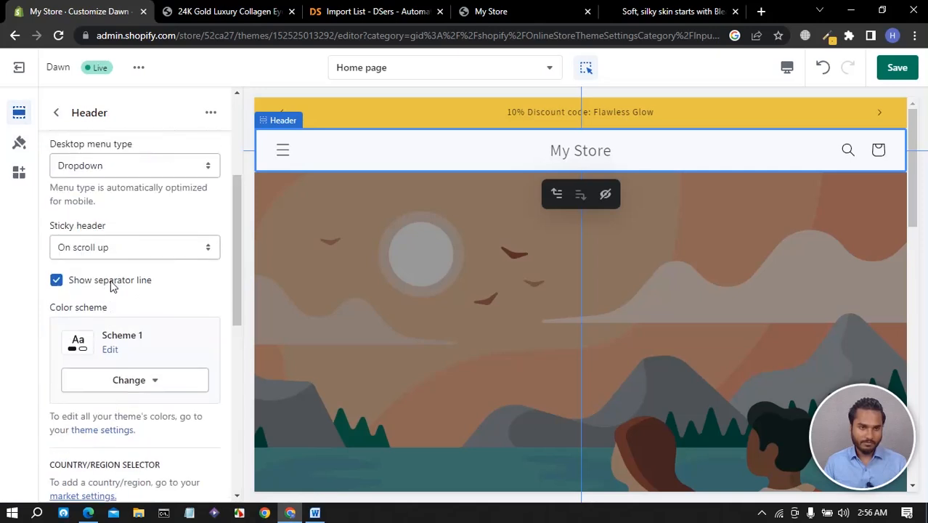
scroll(112, 286, down, 10)
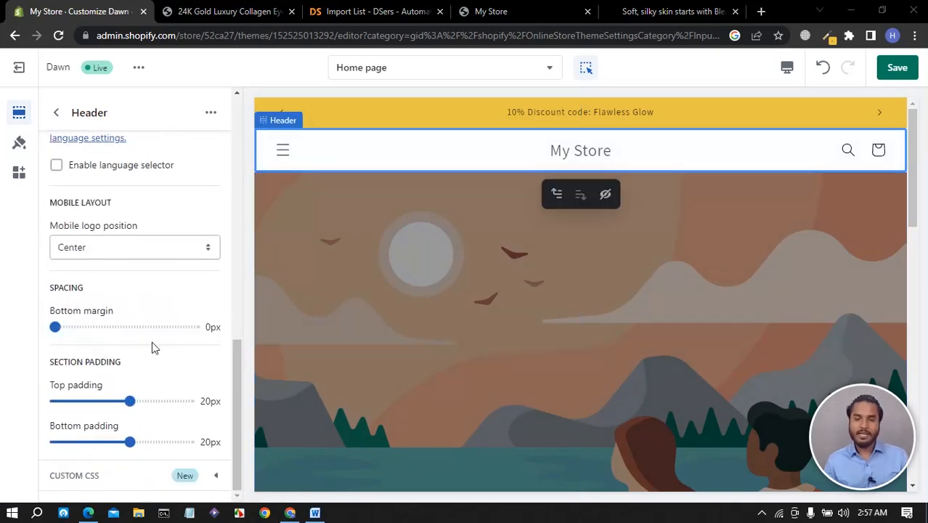
scroll(150, 341, up, 8)
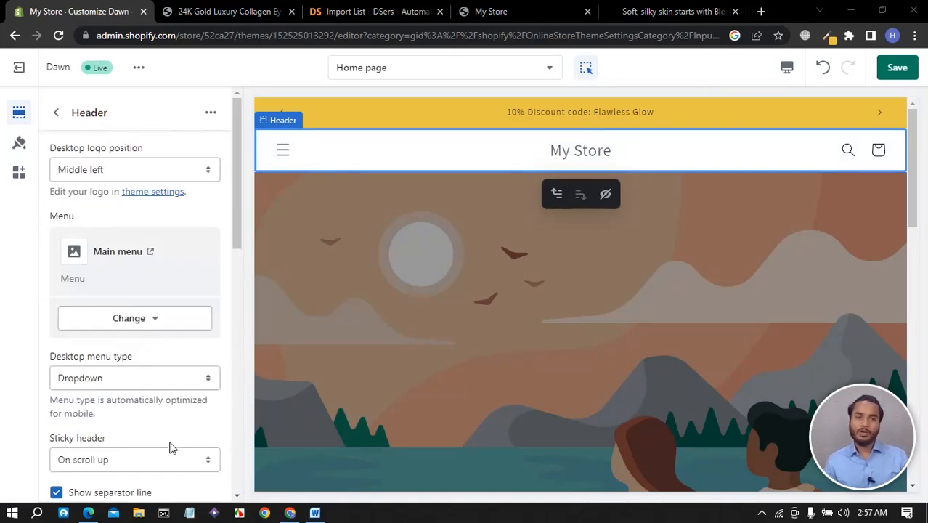
scroll(109, 289, down, 8)
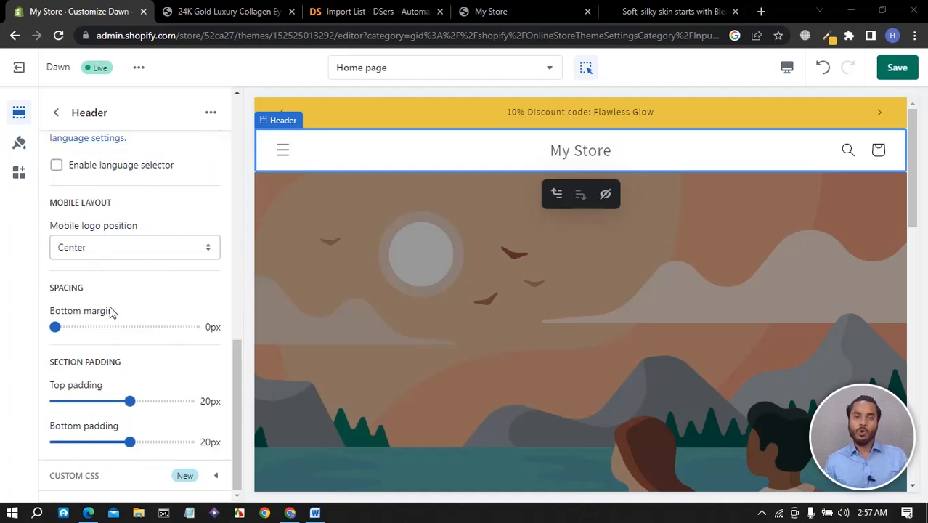
scroll(121, 313, up, 6)
scroll(109, 305, down, 6)
Upload logo.png from the Downloads folder as the theme's logo and set the desktop logo width to 200 px.
click(23, 146)
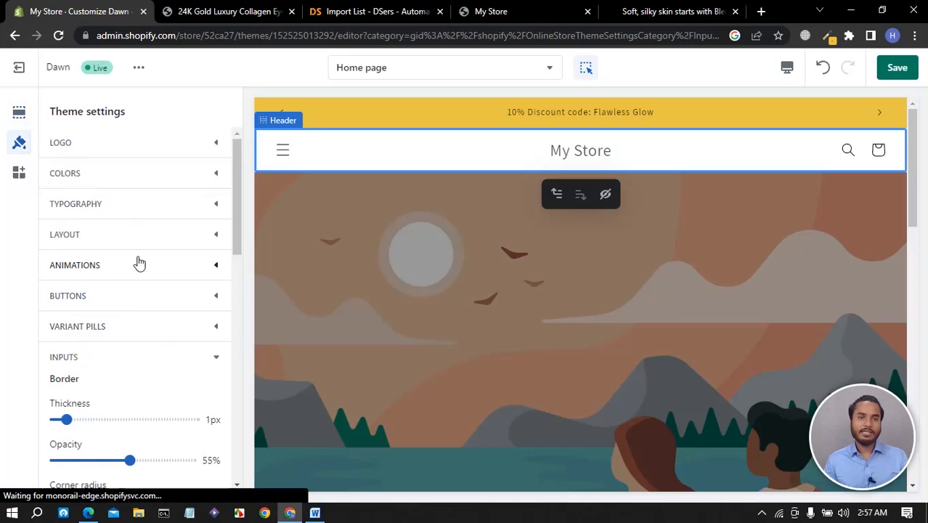
click(78, 145)
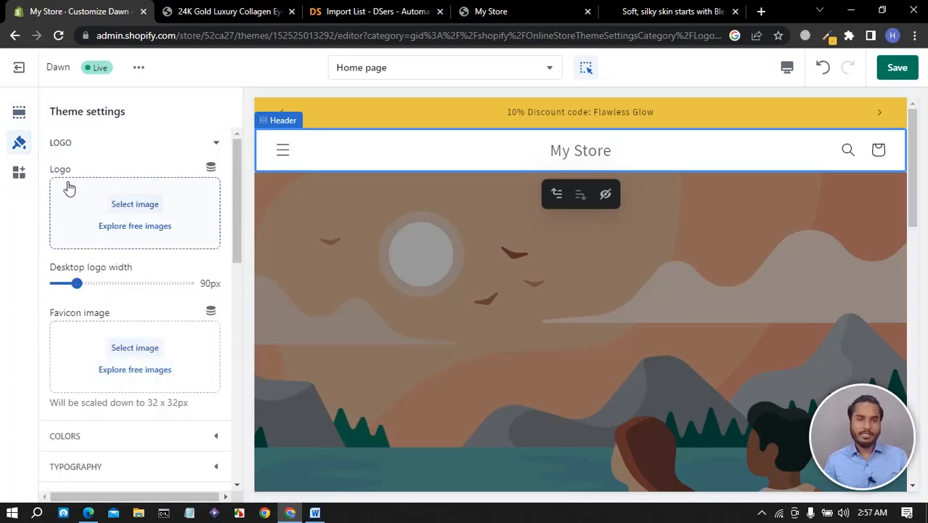
click(131, 210)
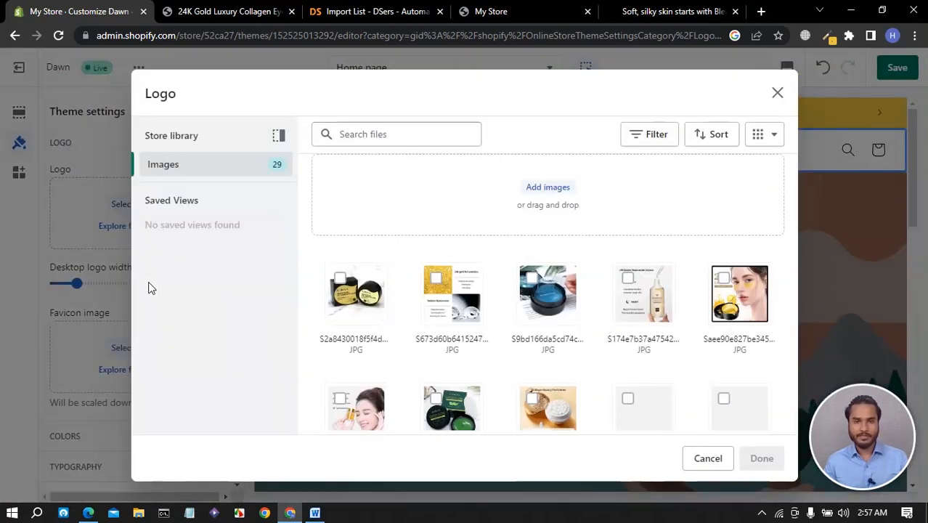
scroll(416, 325, down, 4)
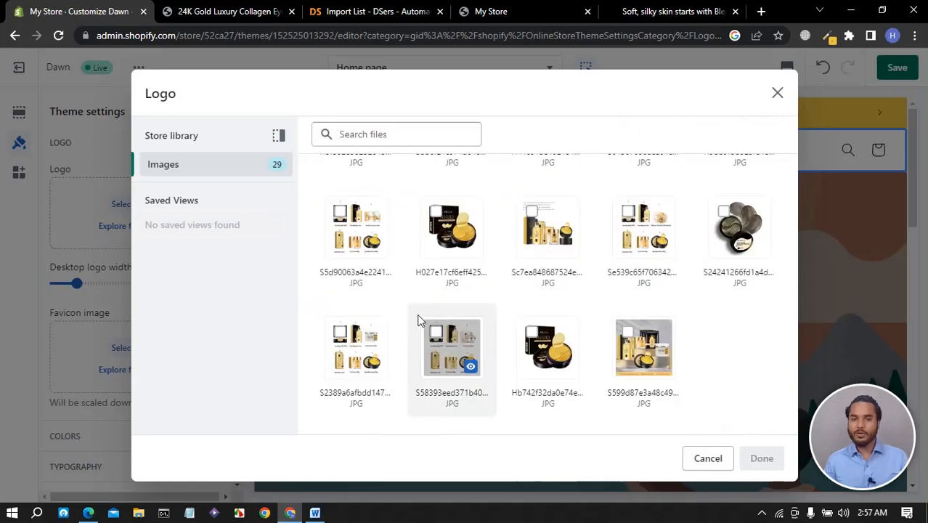
scroll(417, 320, up, 5)
click(540, 218)
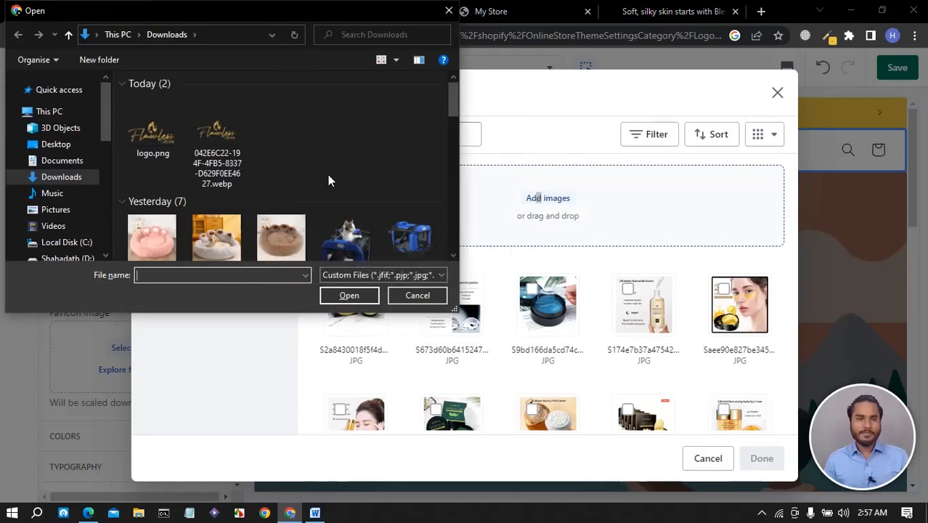
click(152, 141)
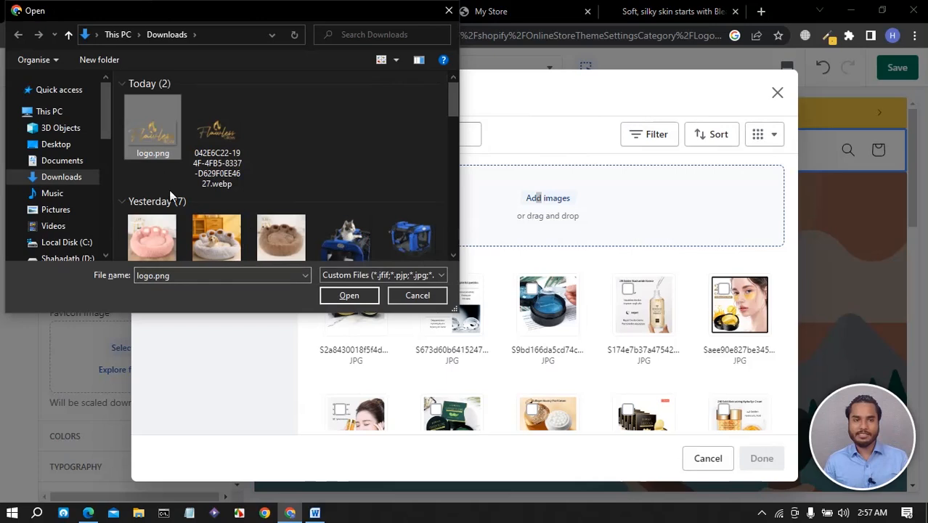
click(350, 296)
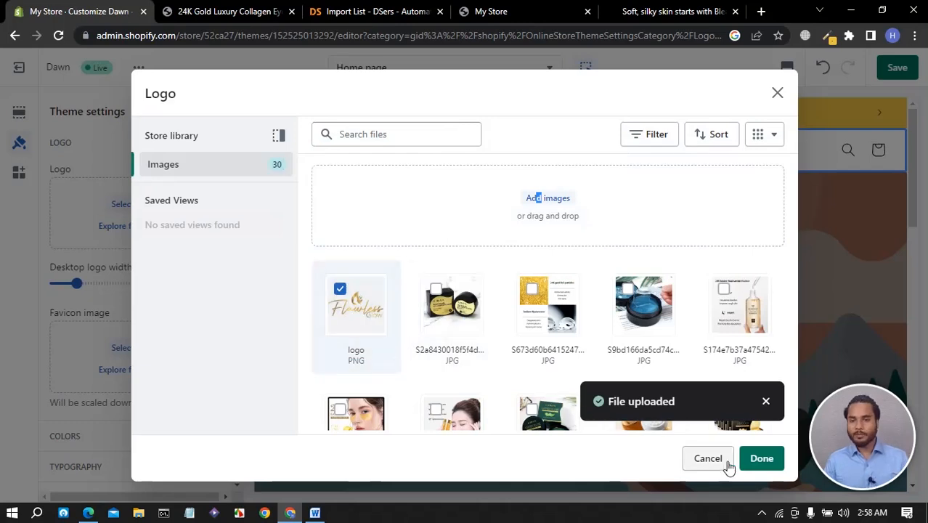
click(833, 284)
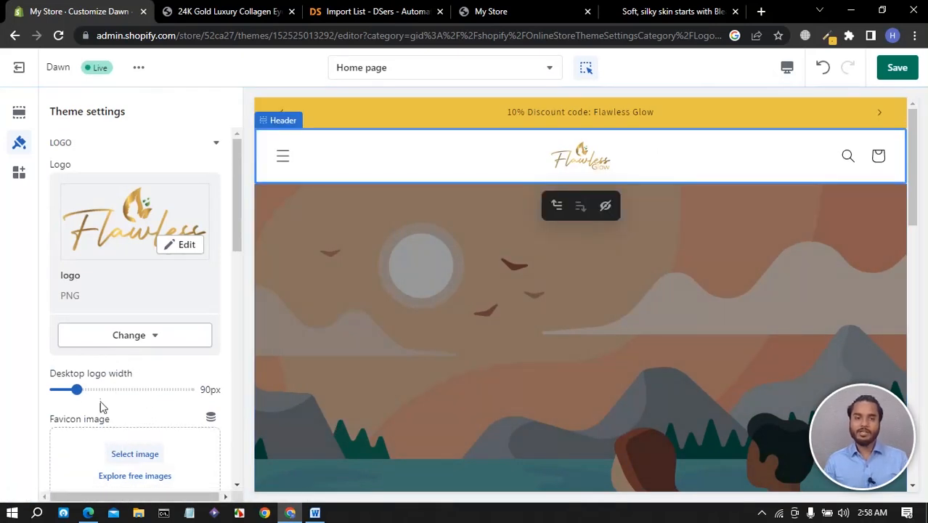
drag(77, 389, 132, 392)
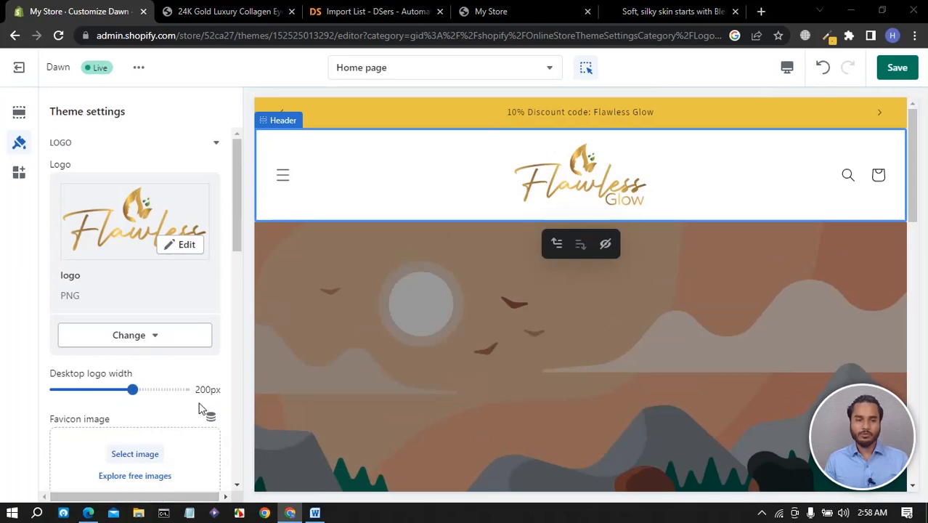
Open logo.png from the Downloads folder and frame a screenshot area of about 68 x 75 pixels around the leaf-and-face emblem.
key(super+e)
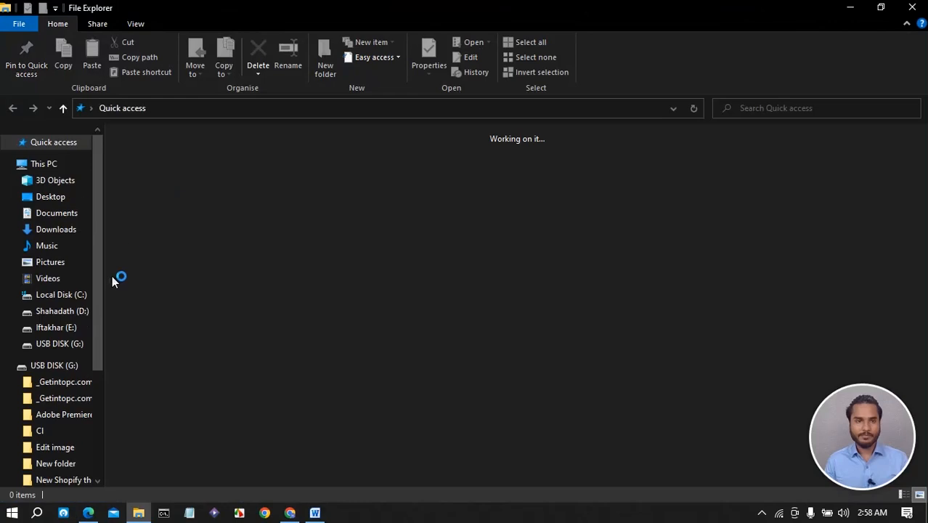
click(64, 230)
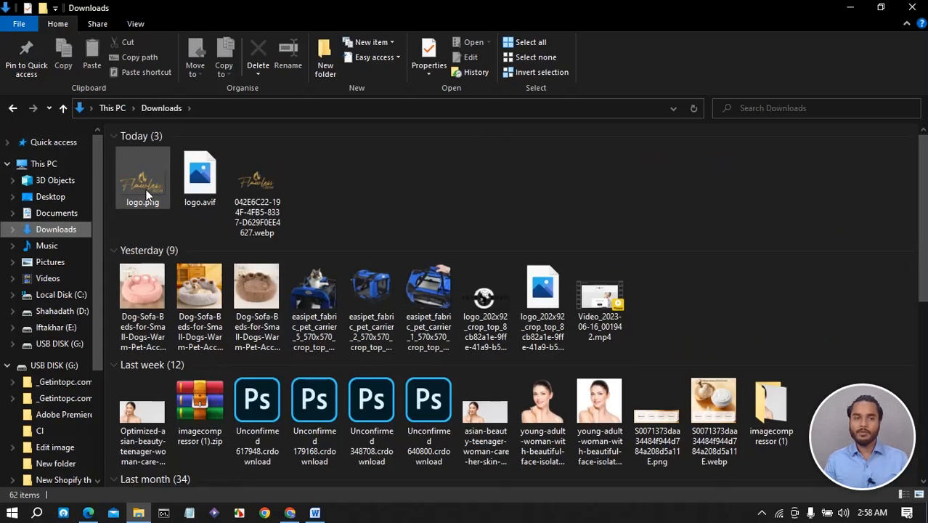
double_click(148, 192)
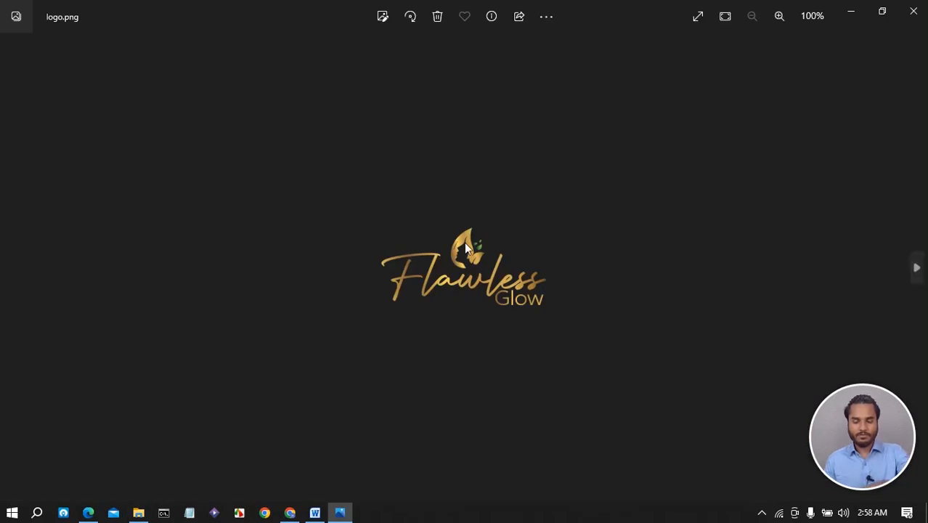
key(Print)
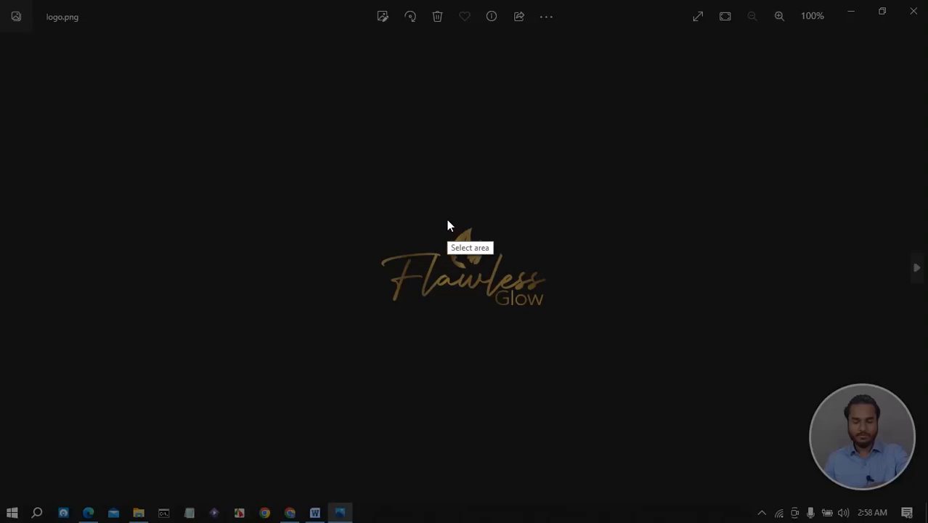
drag(436, 212, 491, 273)
drag(464, 225, 472, 261)
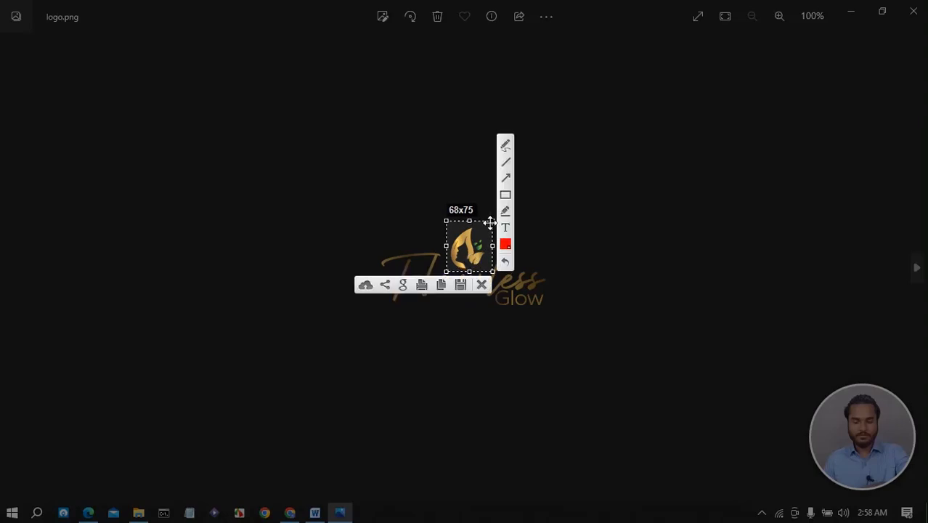
drag(491, 223, 491, 224)
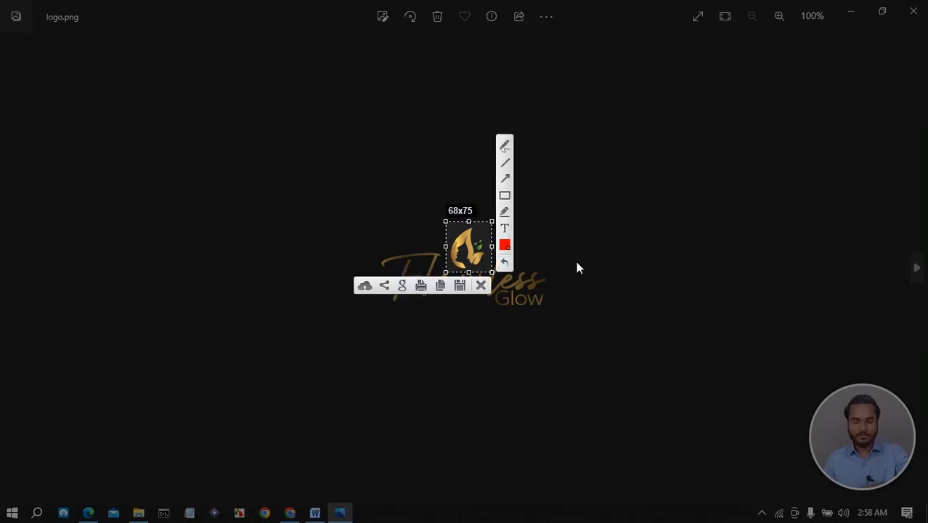
drag(481, 247, 480, 247)
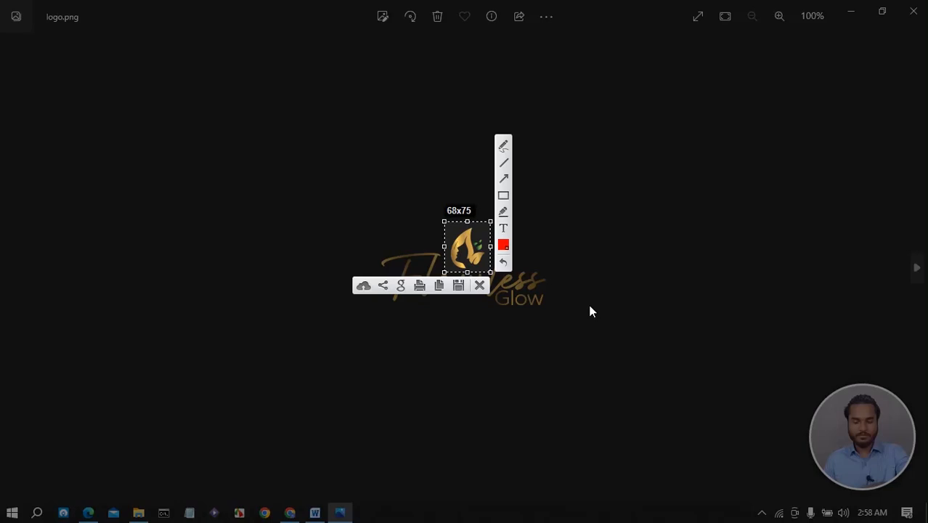
Save the captured emblem as Screenshot_1.png in the Downloads folder.
click(460, 291)
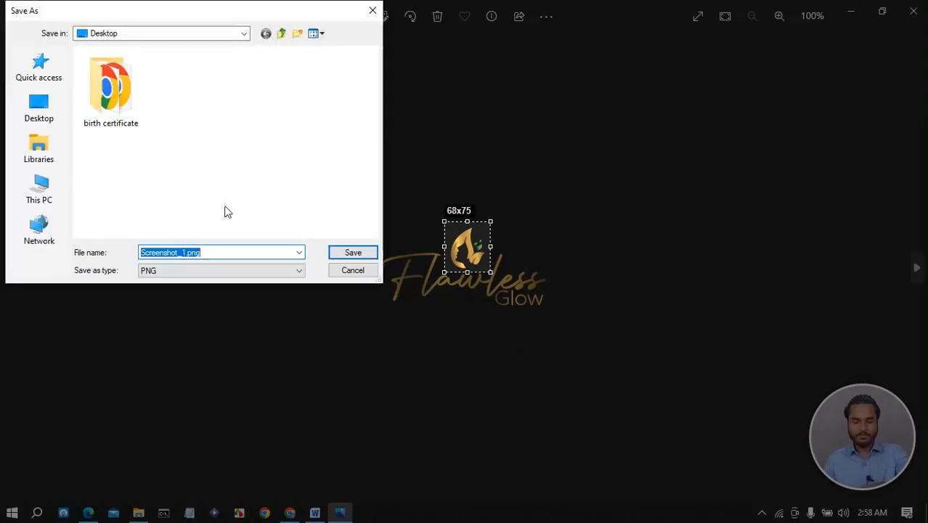
click(59, 191)
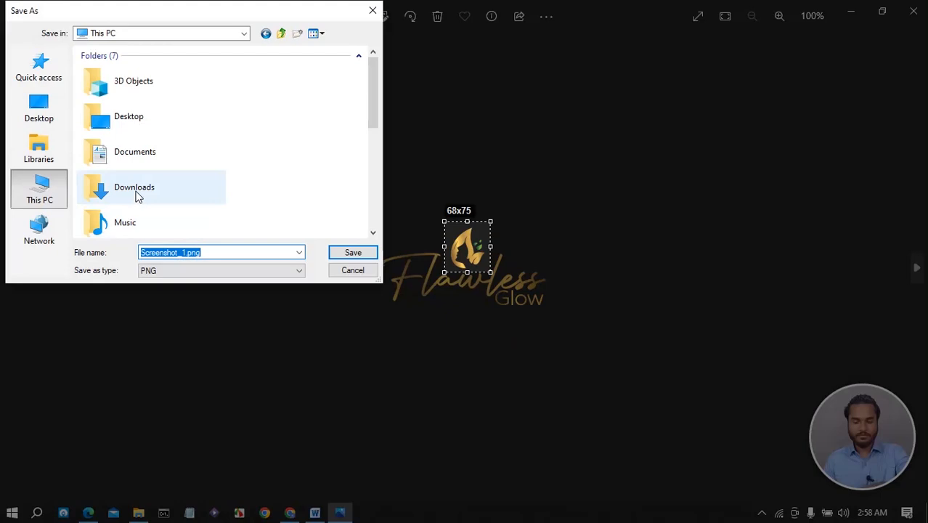
click(137, 196)
click(346, 260)
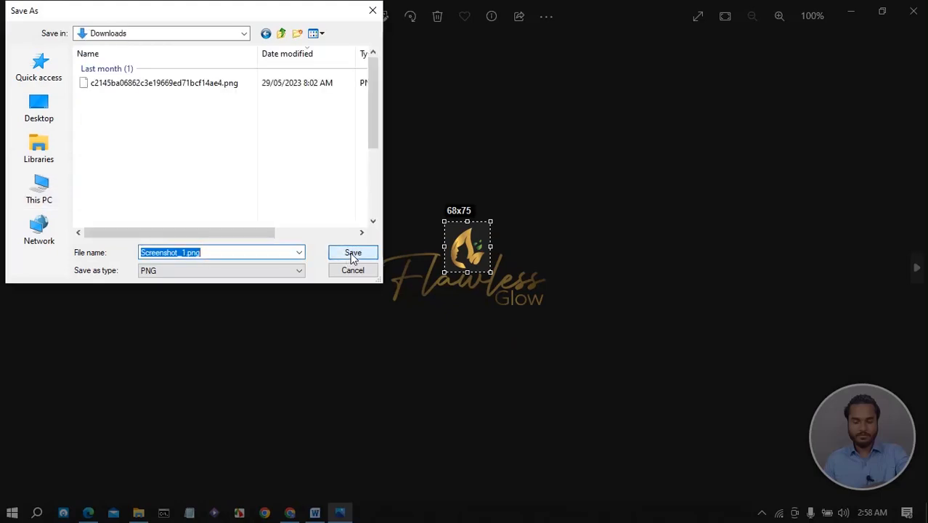
click(353, 257)
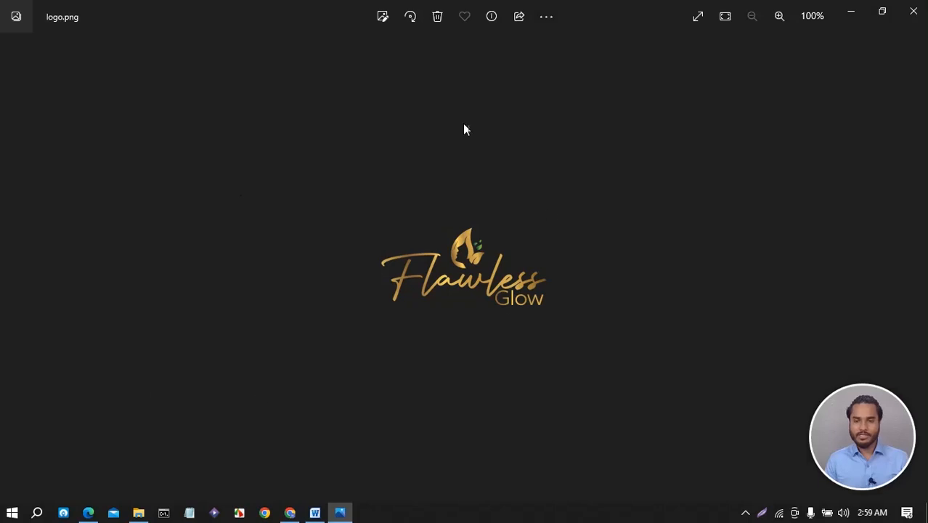
Return to the theme editor in Chrome and upload Screenshot_1.png from the Downloads folder as the favicon image.
click(290, 512)
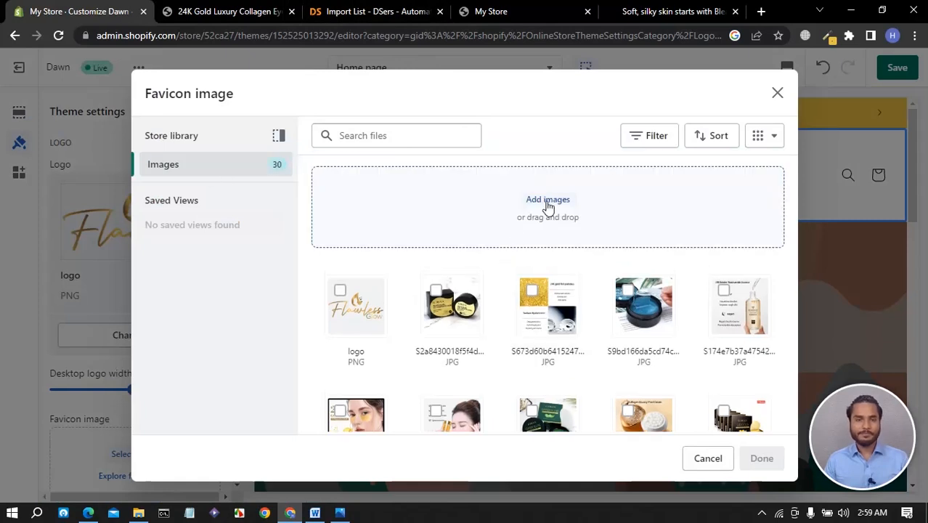
drag(546, 201, 555, 238)
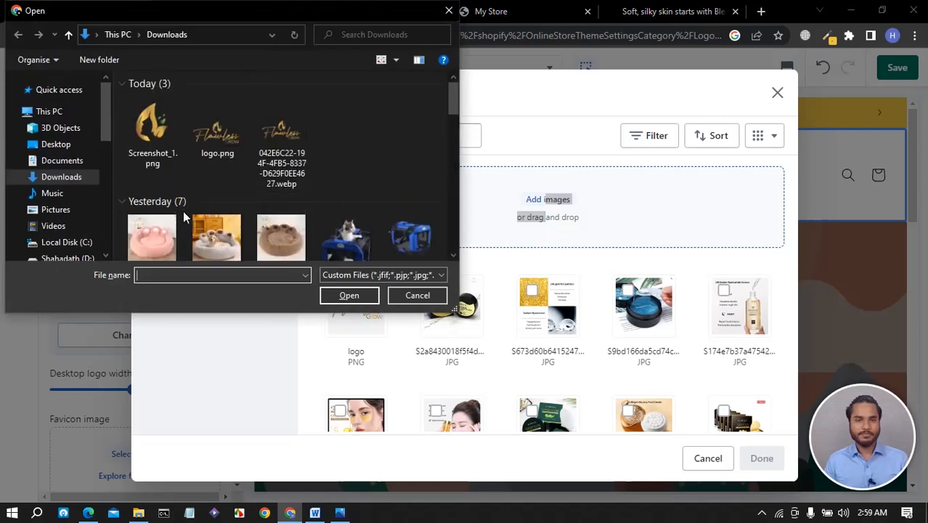
click(154, 131)
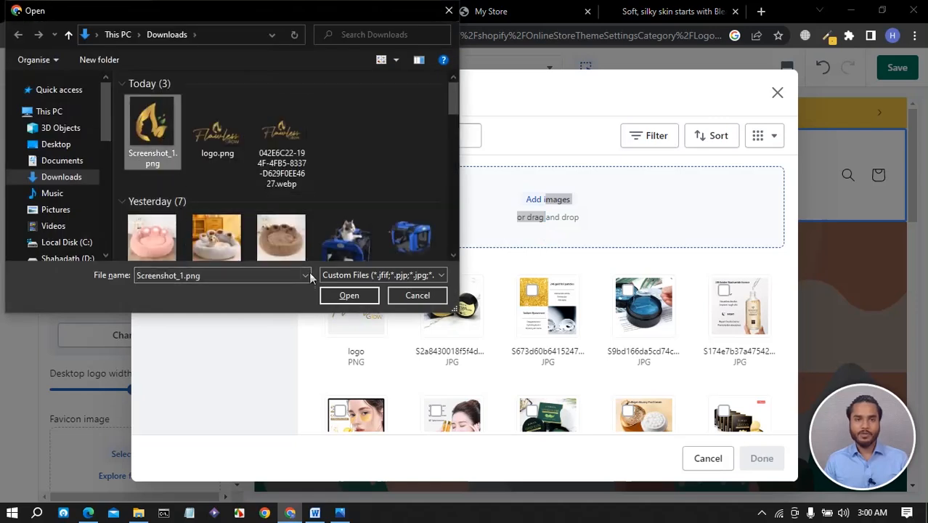
click(348, 295)
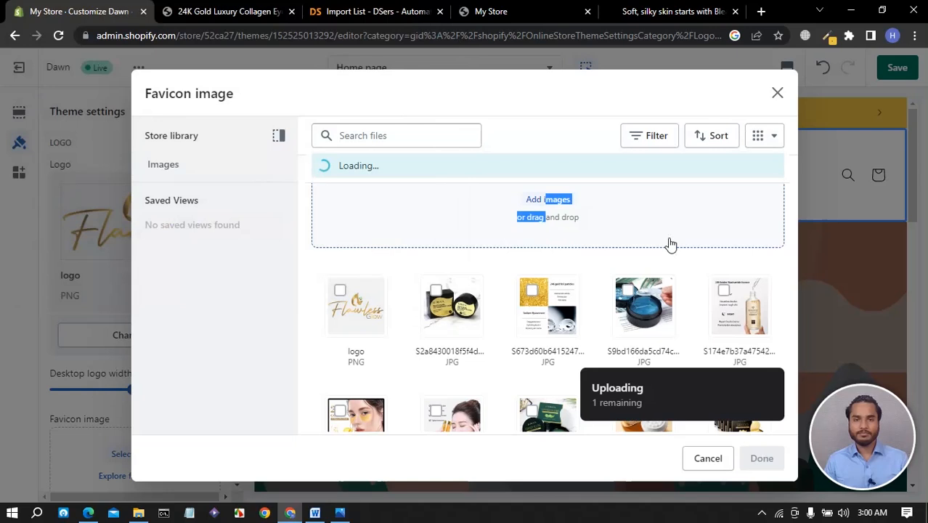
click(882, 318)
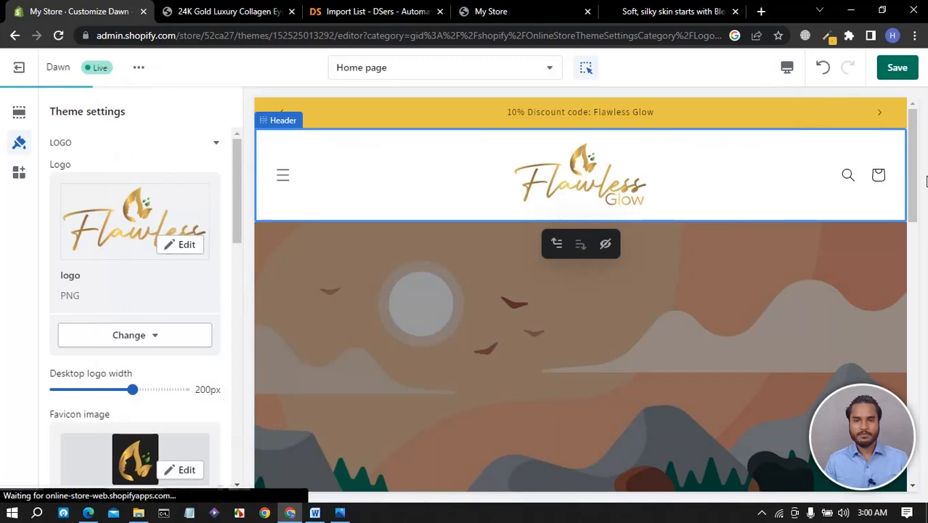
Save the theme changes and reload the live storefront to check the header logo and favicon.
click(897, 66)
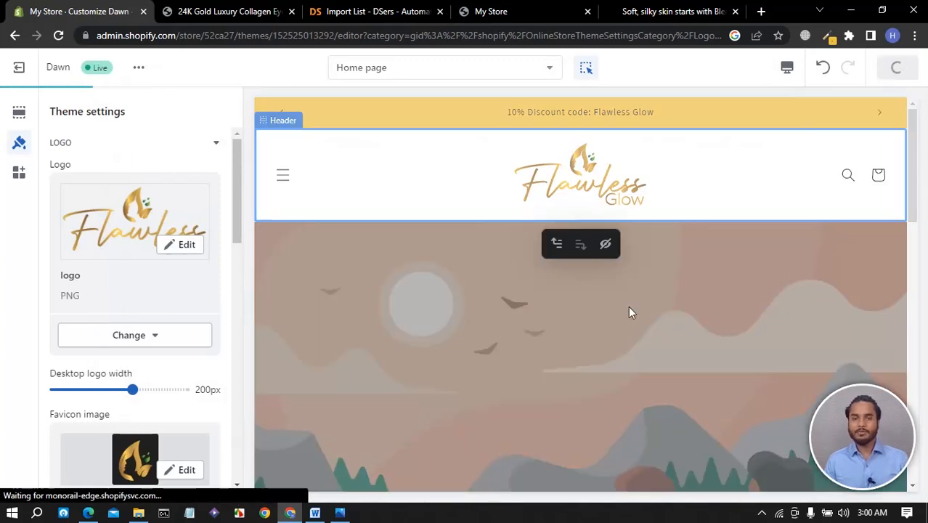
click(509, 11)
click(59, 36)
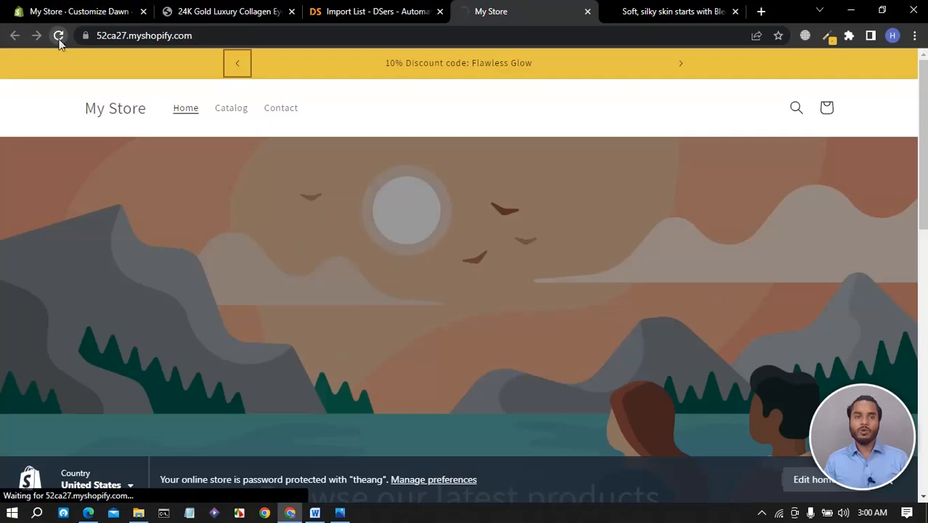